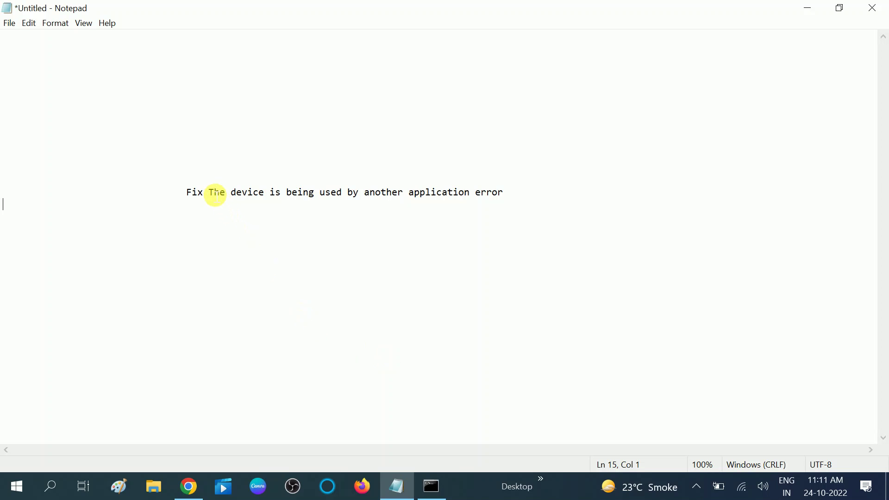
# Select the device-in-use error text in the note, then close Notepad without saving.
pyautogui.moveTo(208, 193); pyautogui.dragTo(534, 196)
pyautogui.click(520, 199)
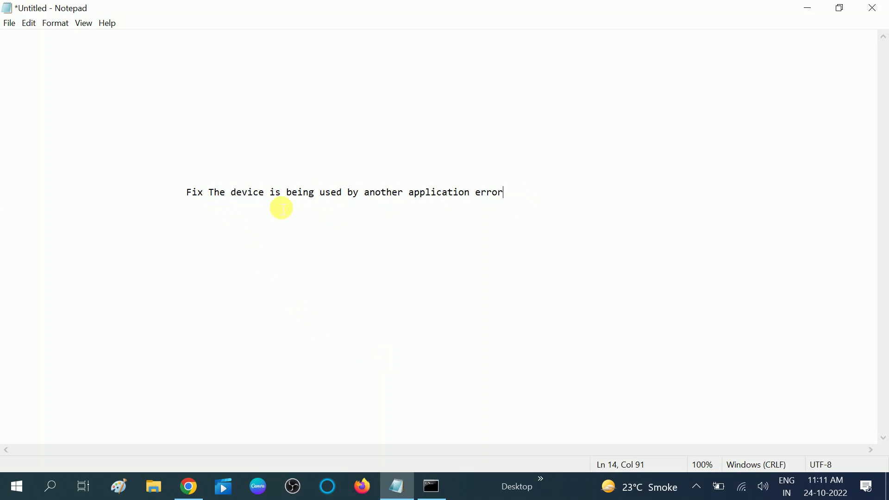
pyautogui.moveTo(209, 193); pyautogui.dragTo(484, 196)
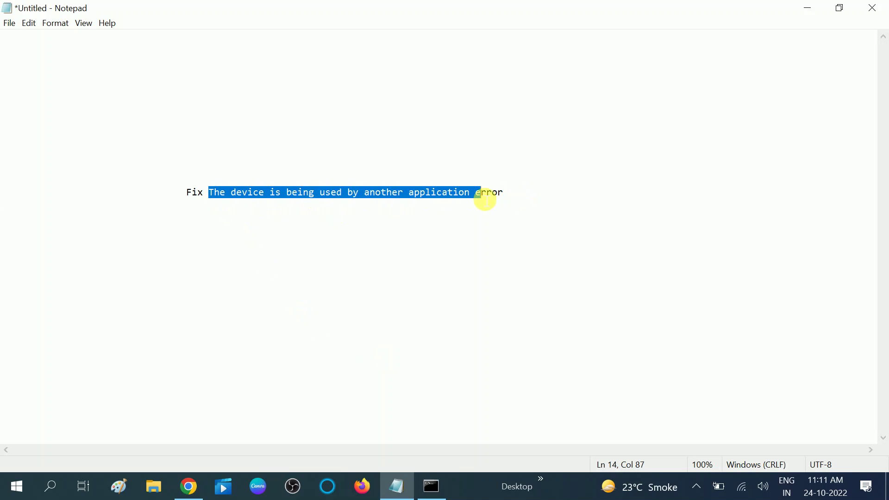
pyautogui.click(498, 197)
pyautogui.keyDown('shift'); pyautogui.click(505, 199); pyautogui.keyUp('shift')
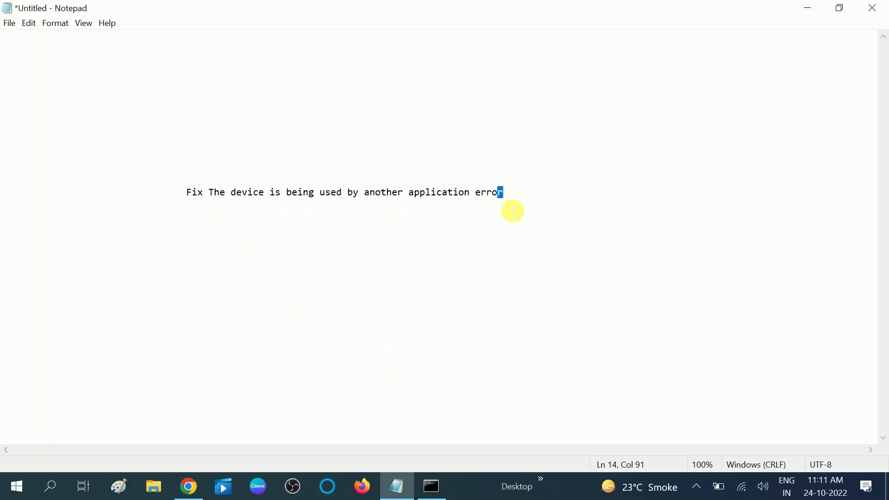
pyautogui.click(514, 201)
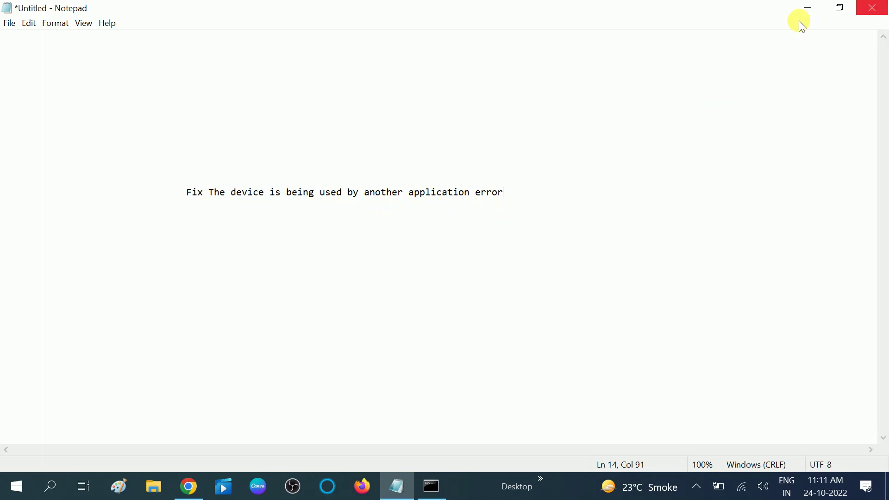
pyautogui.click(878, 8)
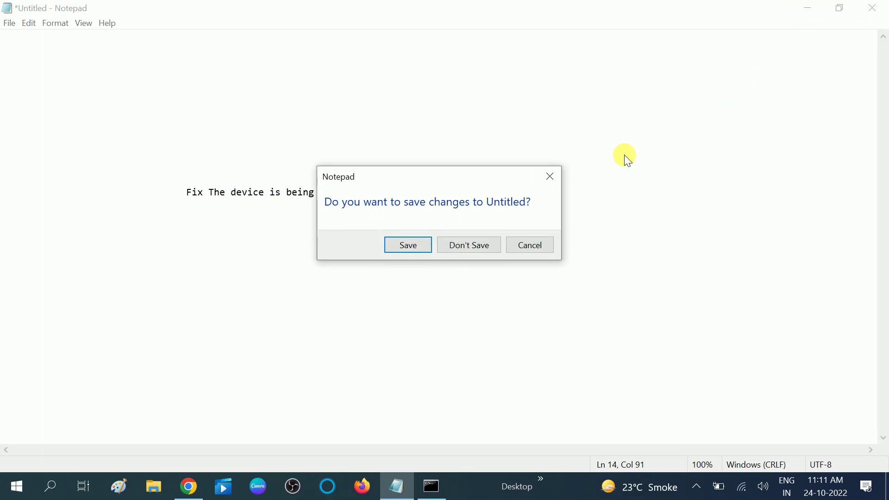
pyautogui.click(482, 244)
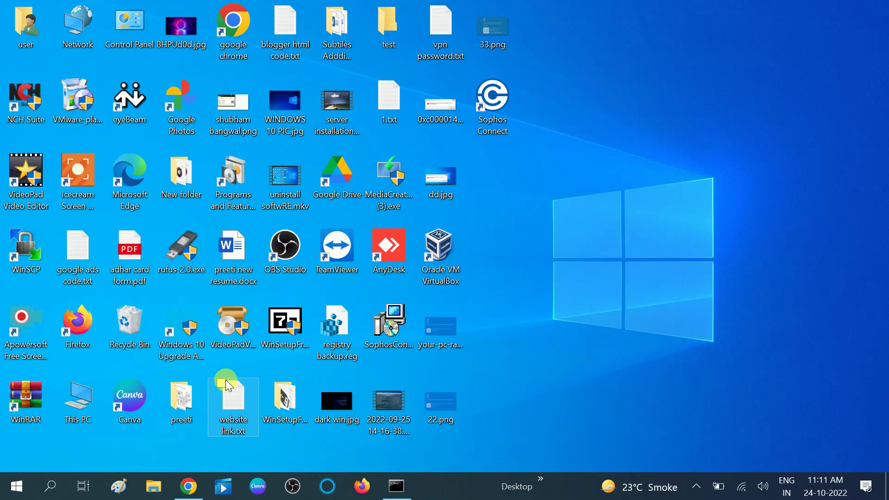
# Search Windows for 'trouble' and open Troubleshoot settings.
pyautogui.click(51, 486)
pyautogui.write('trouble')
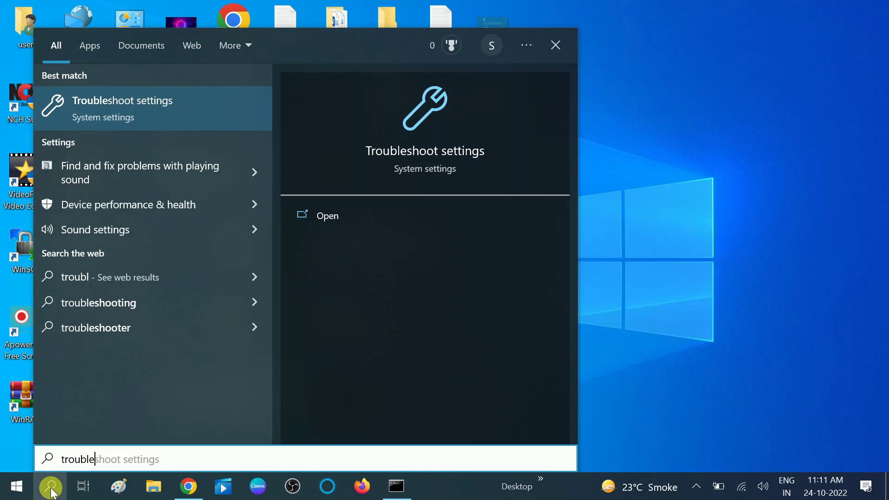
pyautogui.click(121, 111)
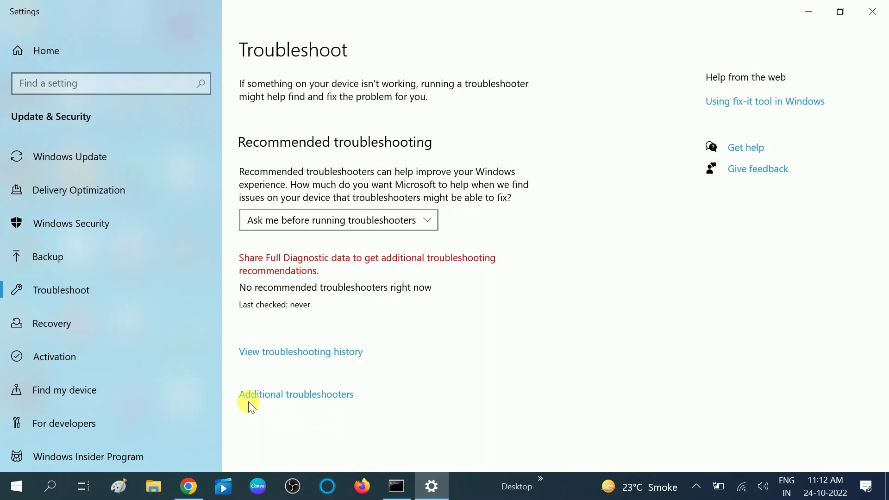
# Run the Playing Audio troubleshooter from the Additional troubleshooters list.
pyautogui.click(298, 397)
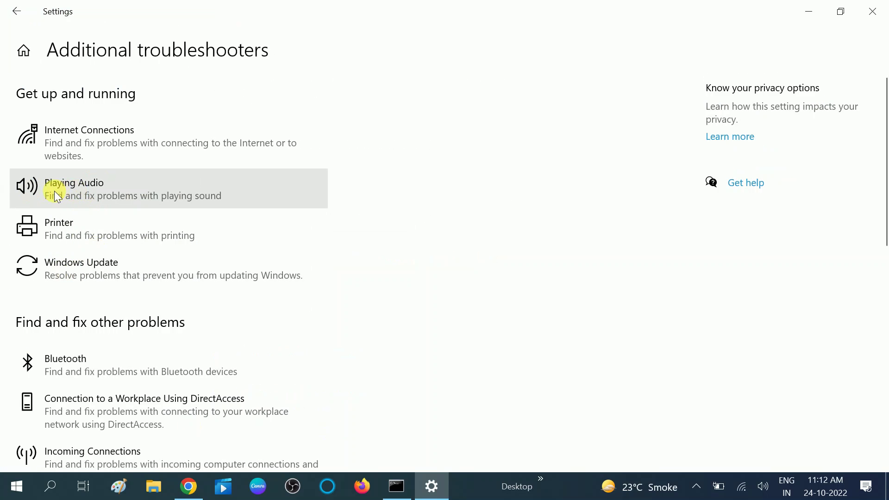
pyautogui.click(91, 191)
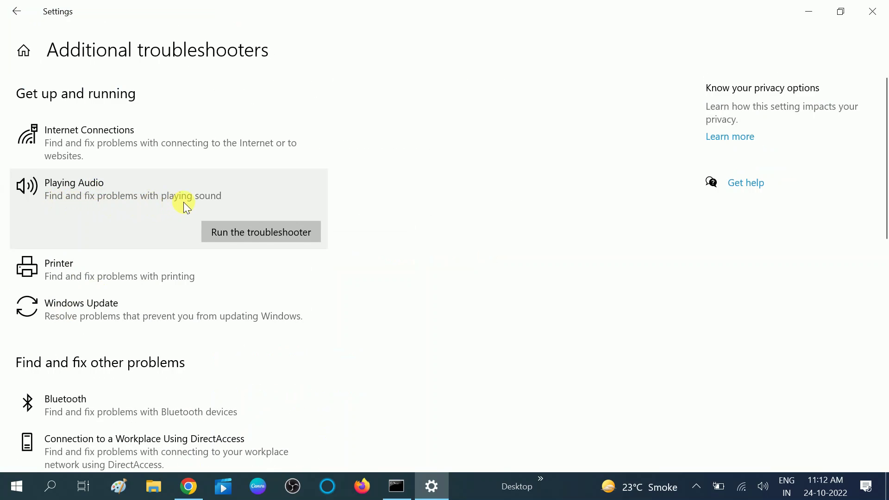
pyautogui.click(282, 232)
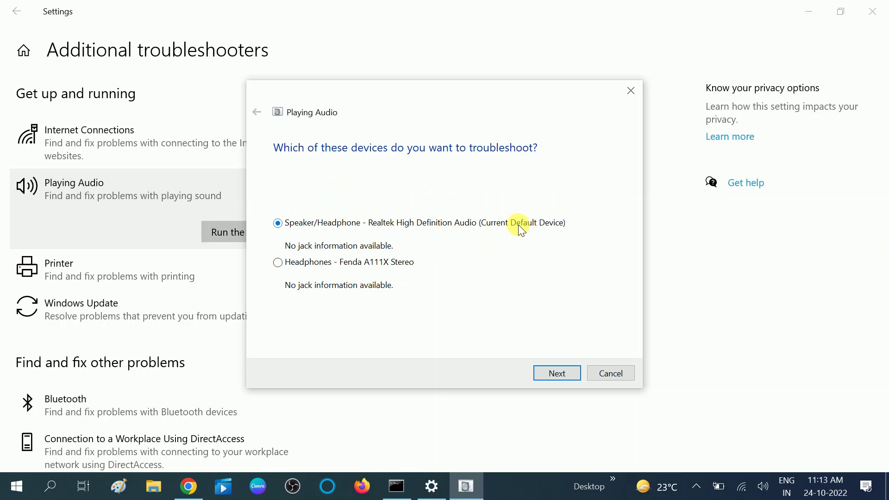
# Troubleshoot the Realtek speaker, skip the suggested fixes, then close the troubleshooter and Settings.
pyautogui.click(557, 371)
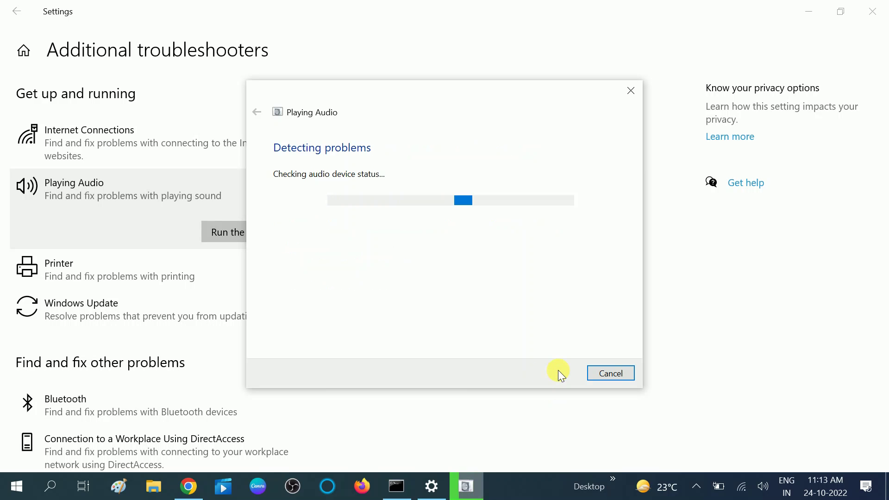
pyautogui.click(370, 255)
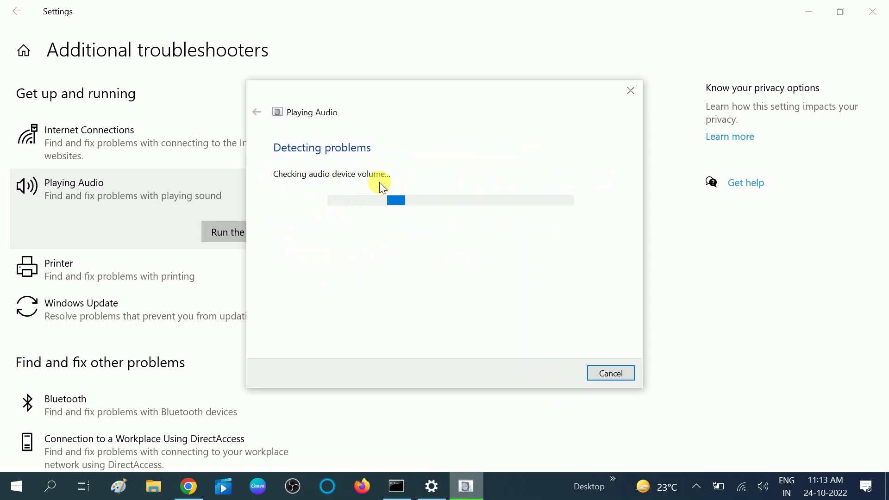
pyautogui.click(335, 282)
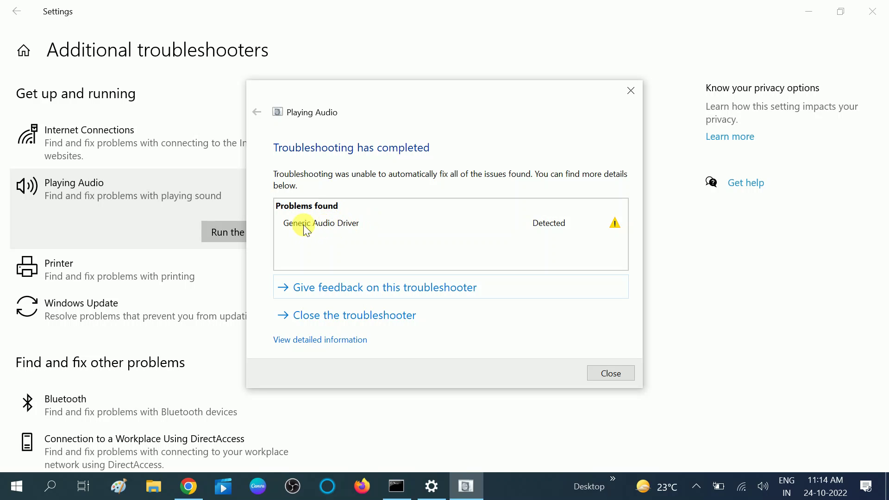
pyautogui.click(635, 89)
pyautogui.click(872, 11)
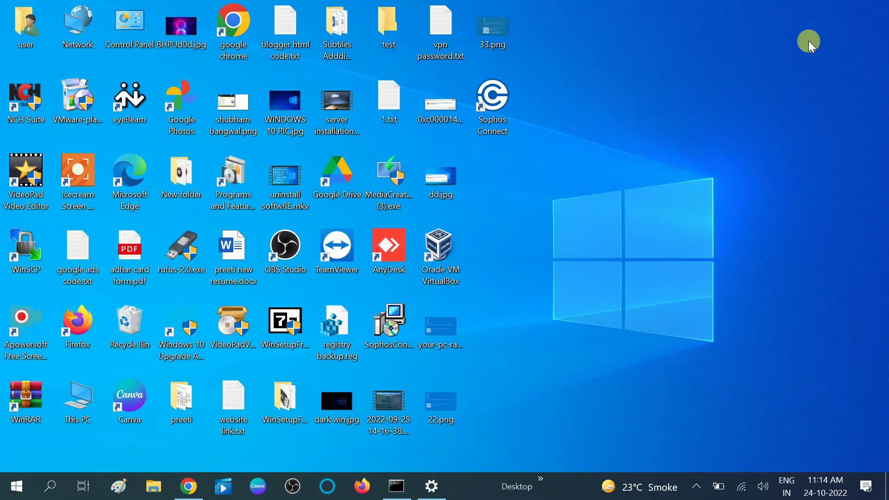
# Open the Run app from search and run services.msc.
pyautogui.click(45, 493)
pyautogui.write('run')
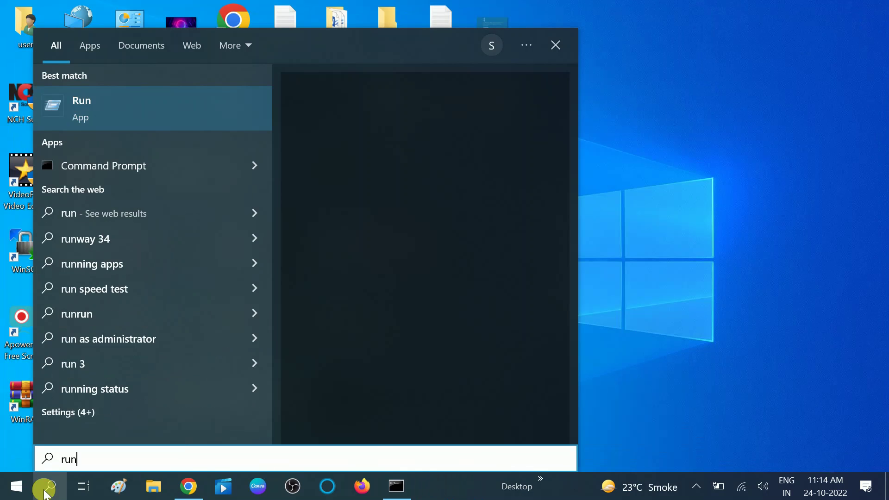
pyautogui.click(175, 106)
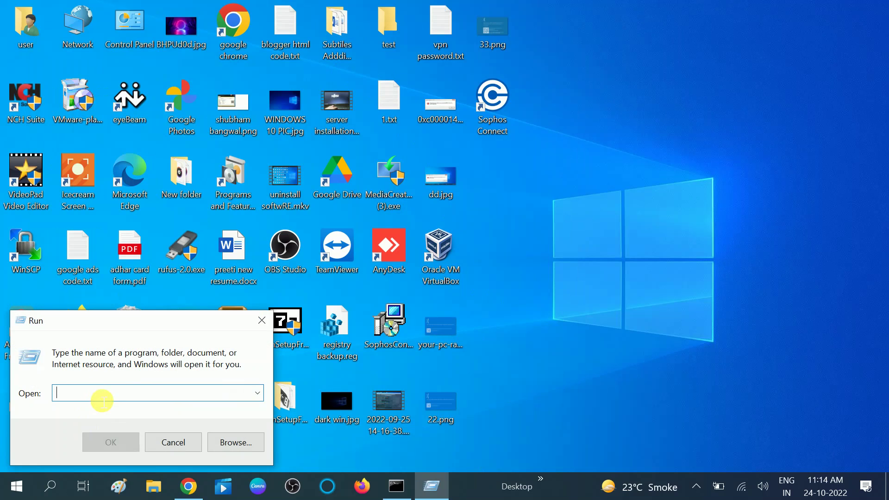
pyautogui.write('seri')
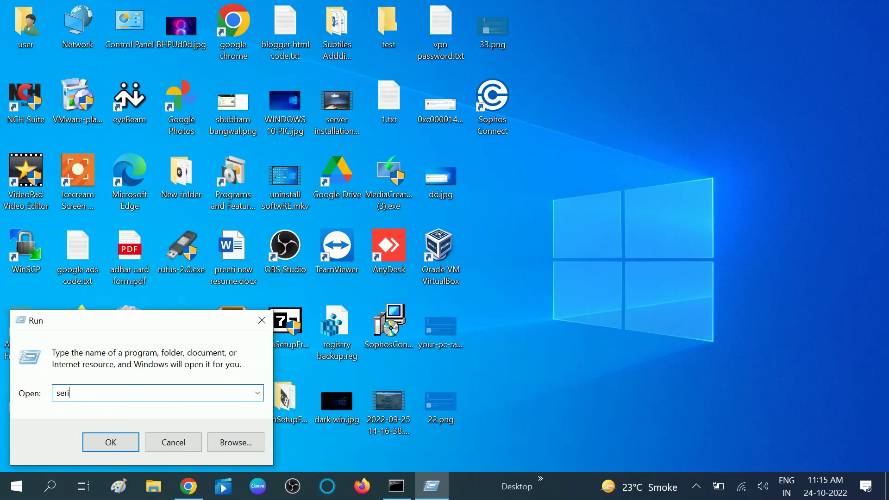
pyautogui.write('ces.msc')
pyautogui.click(112, 442)
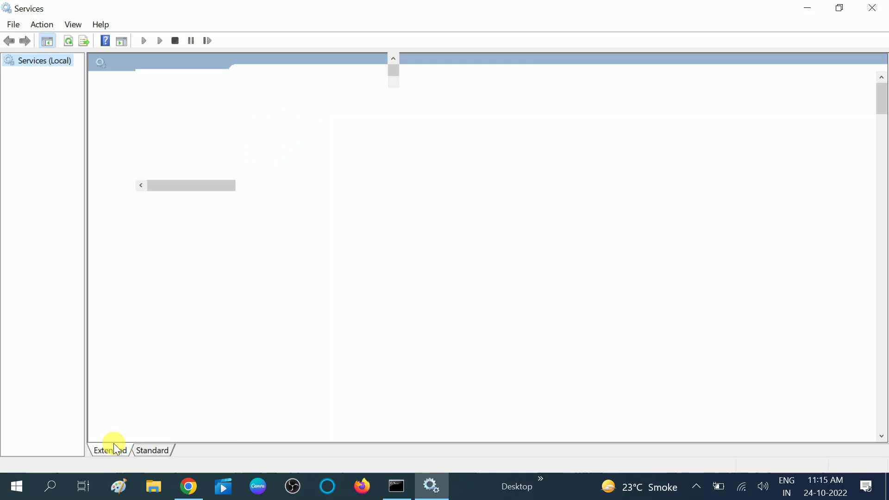
# Set the Windows Audio service's startup type to Automatic.
pyautogui.click(299, 203)
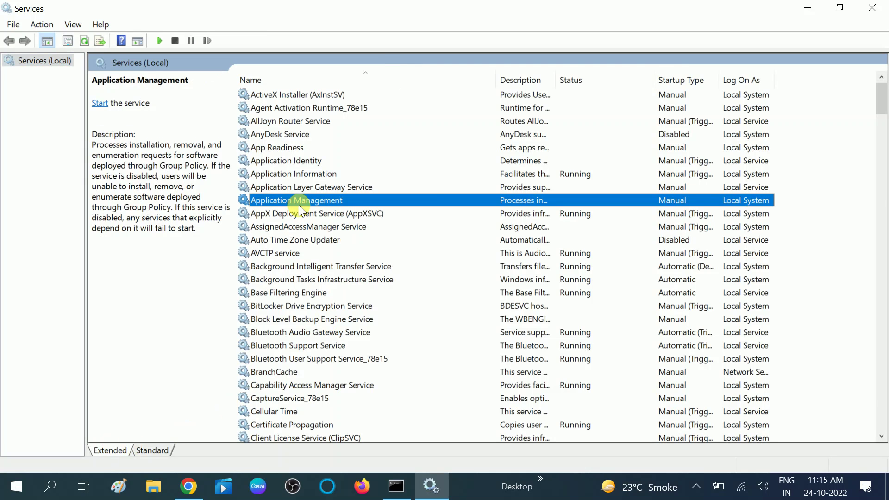
pyautogui.press('w')
pyautogui.press('w')
pyautogui.press('w')
pyautogui.press('w')
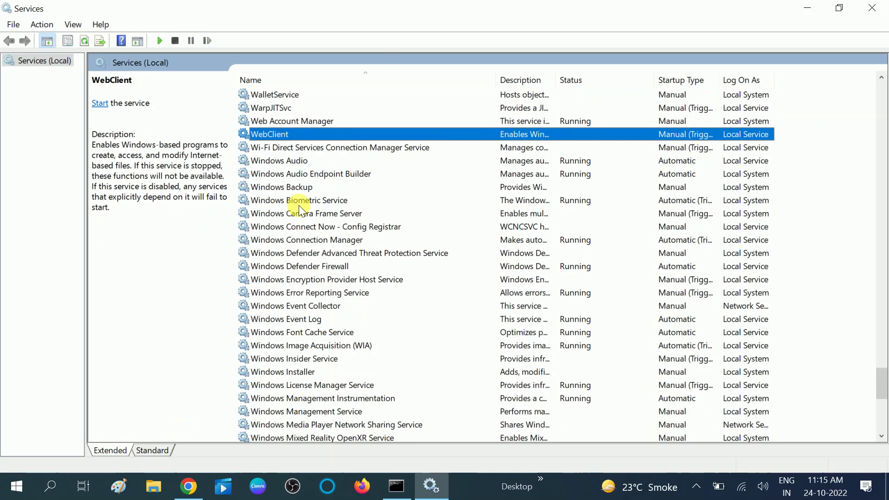
pyautogui.press('w')
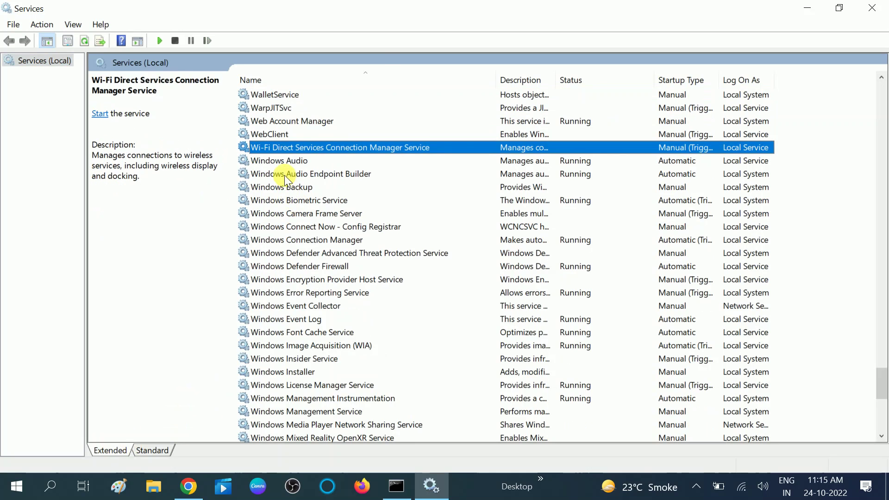
pyautogui.press('w')
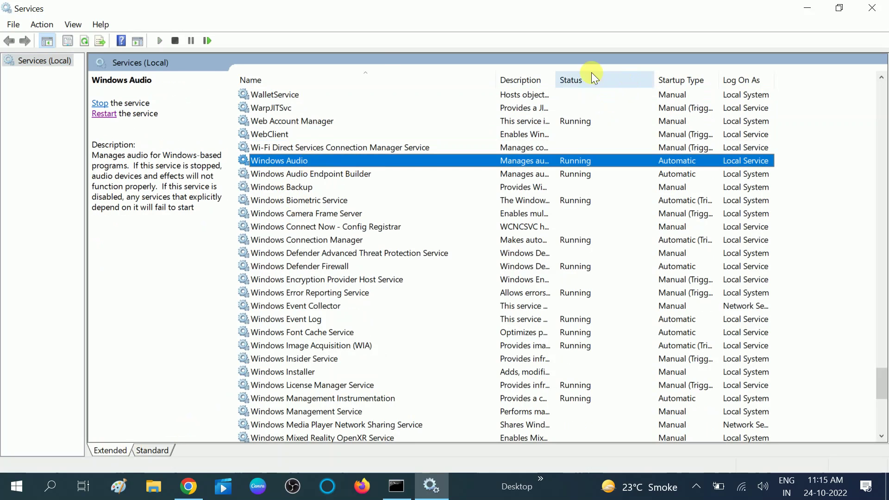
pyautogui.doubleClick(397, 160)
pyautogui.click(430, 233)
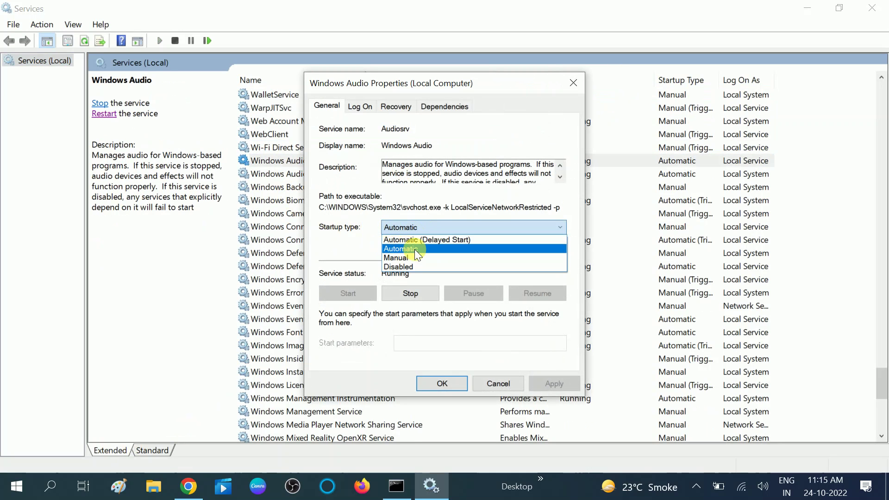
pyautogui.click(415, 249)
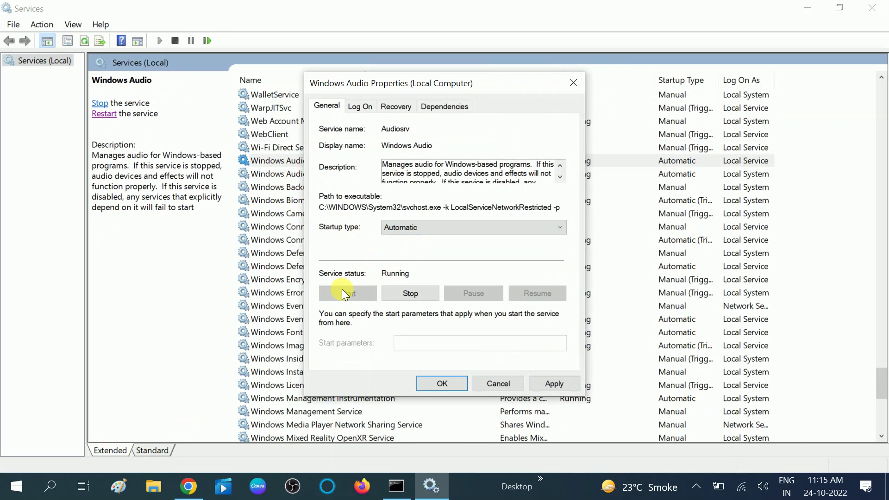
pyautogui.click(562, 384)
pyautogui.click(442, 382)
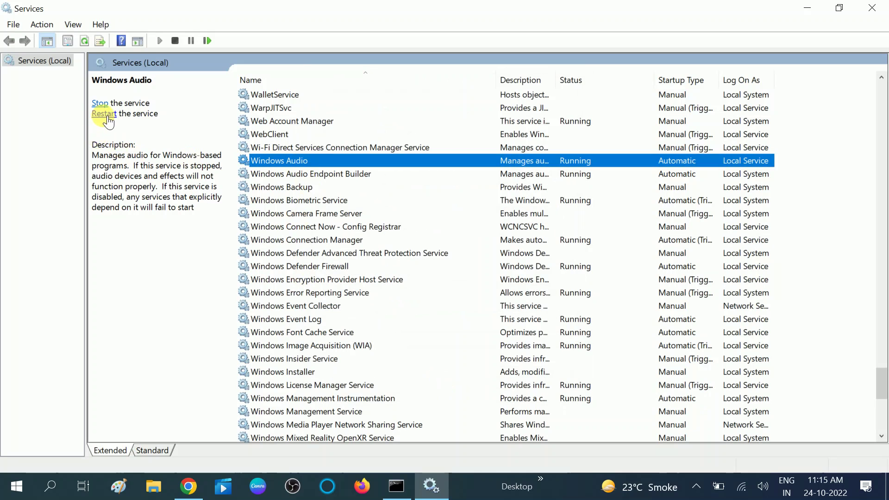
# Restart the Windows Audio service and close the Services window.
pyautogui.click(106, 115)
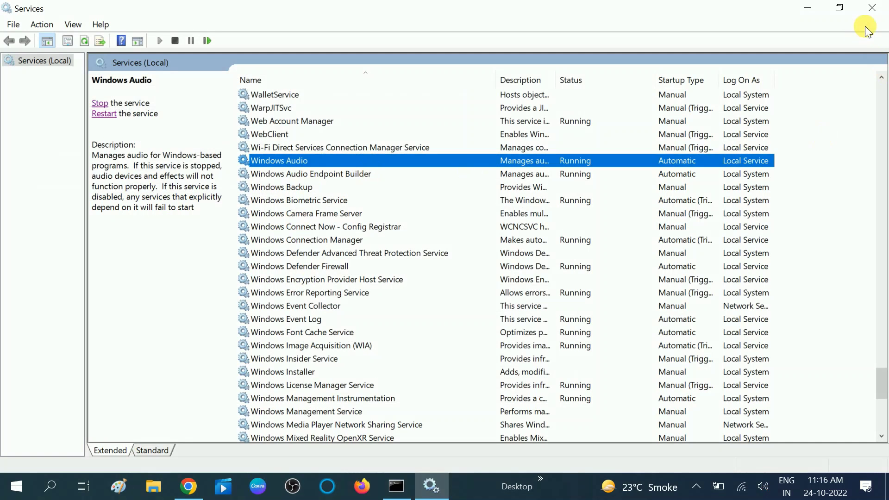
pyautogui.click(343, 184)
pyautogui.hotkey('alt', 'F4')
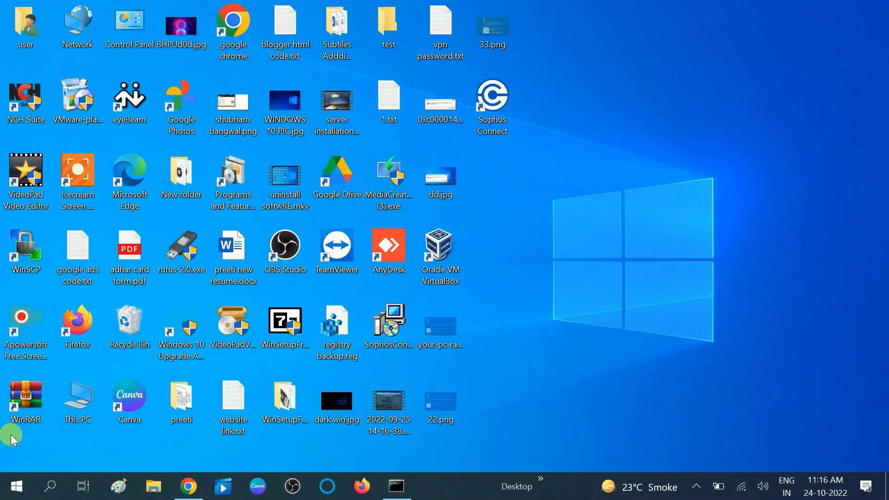
# Search 'devic' and open Device Manager from the results.
pyautogui.click(50, 491)
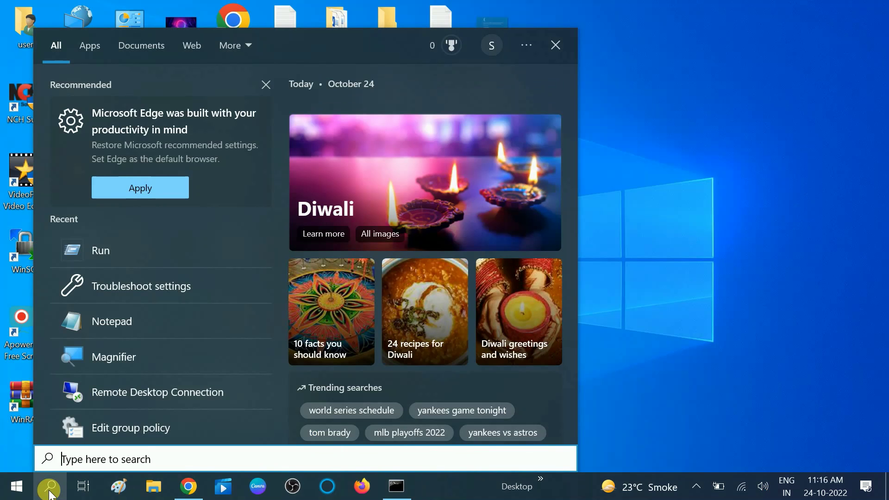
pyautogui.write('de')
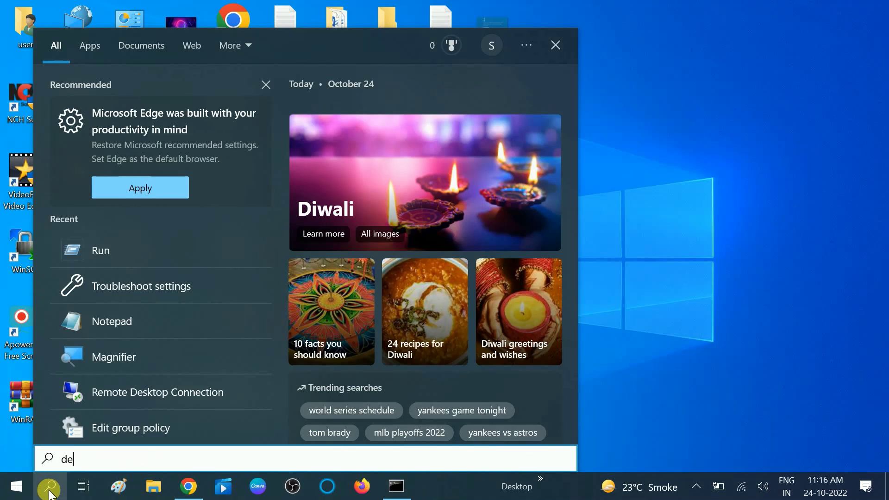
pyautogui.write('vic')
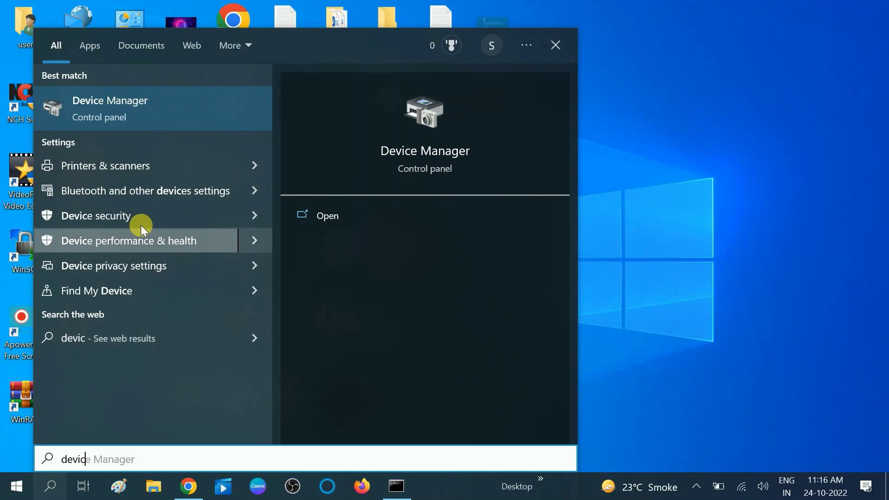
pyautogui.click(137, 101)
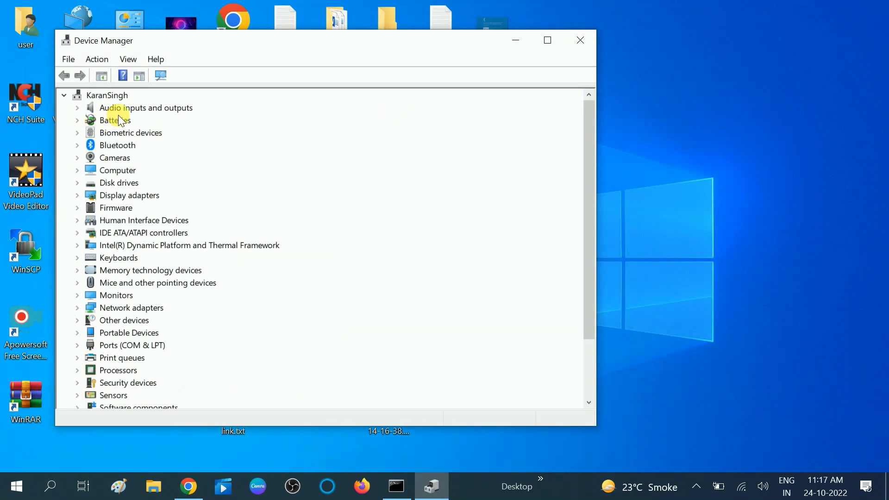
# Update the Microphone Array driver by searching automatically.
pyautogui.click(77, 108)
pyautogui.click(147, 121)
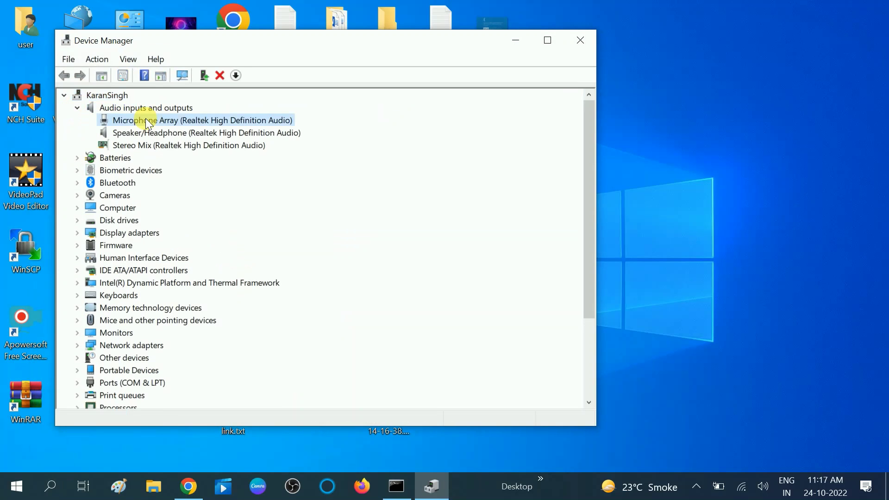
pyautogui.rightClick(146, 121)
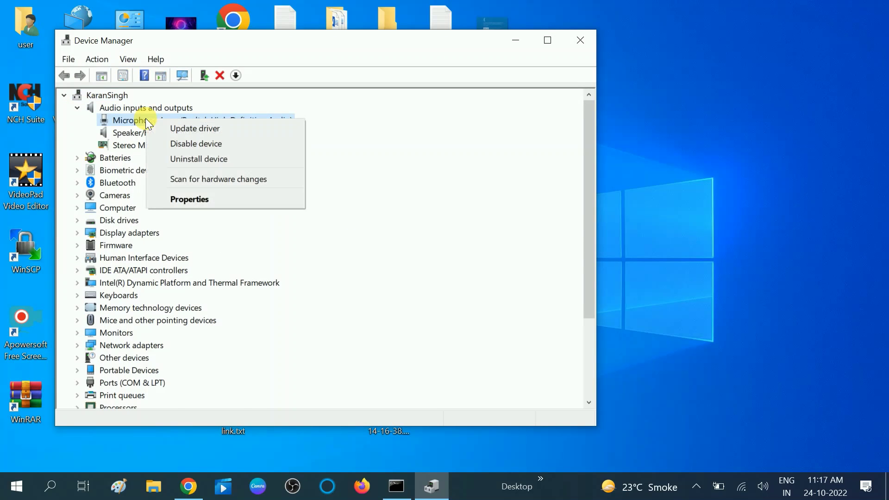
pyautogui.click(202, 128)
pyautogui.click(347, 211)
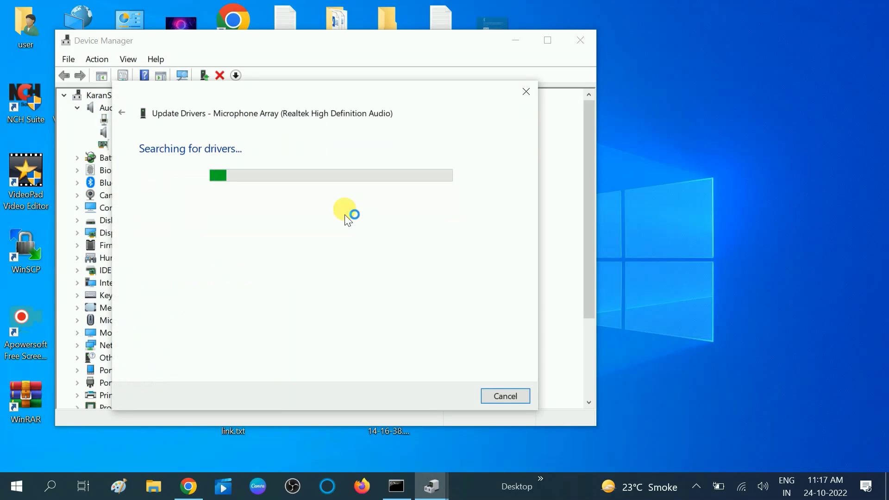
pyautogui.click(503, 395)
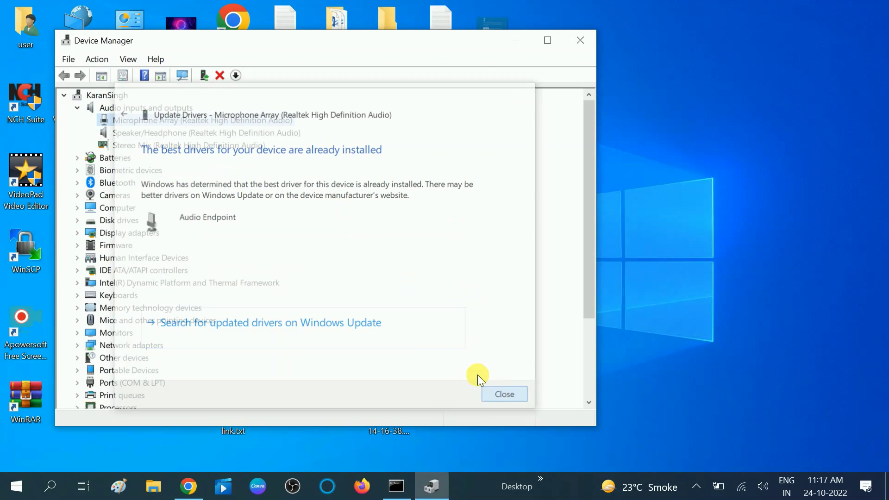
# Update the Speaker/Headphone and Stereo Mix drivers by searching automatically.
pyautogui.rightClick(206, 131)
pyautogui.click(240, 134)
pyautogui.click(359, 221)
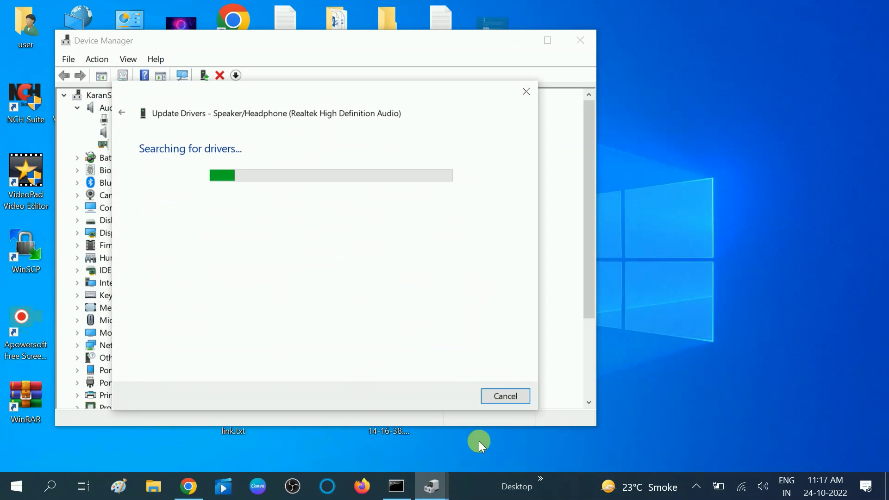
pyautogui.click(501, 397)
pyautogui.click(187, 150)
pyautogui.rightClick(188, 150)
pyautogui.click(248, 161)
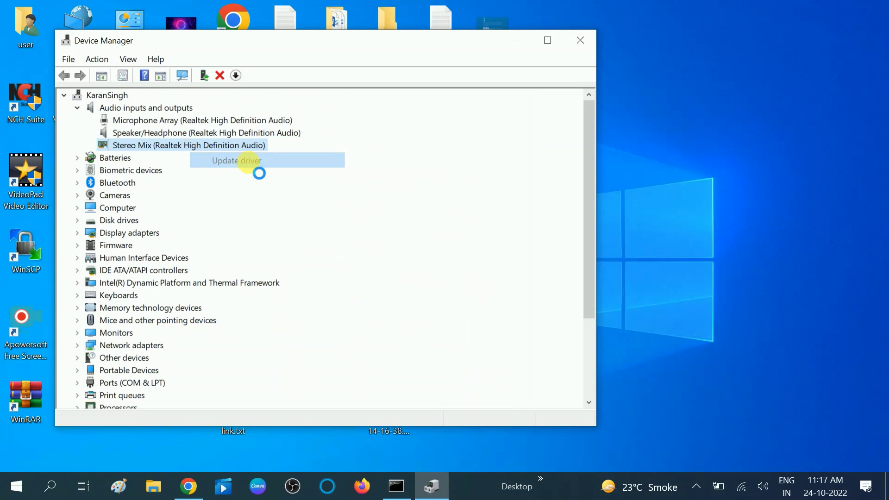
pyautogui.click(323, 191)
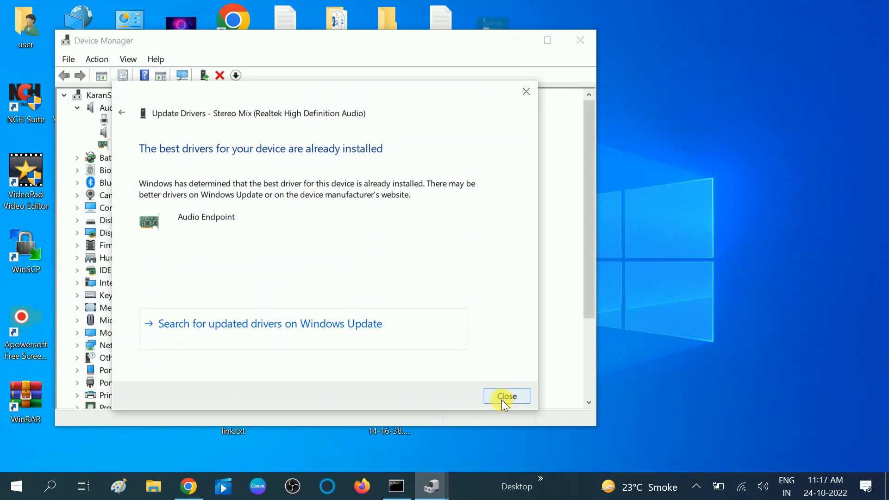
pyautogui.click(505, 396)
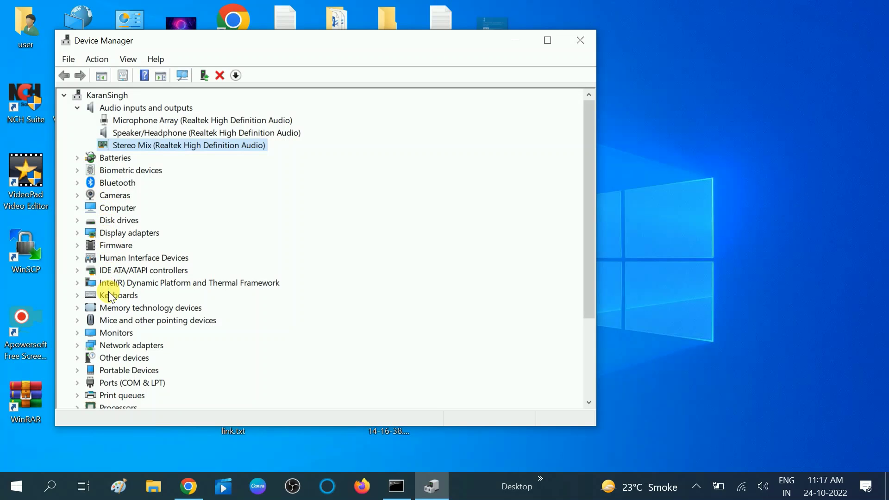
# Update the e6af6388 A2DP SNK driver under Sound, video and game controllers.
pyautogui.scroll(-3, 109, 296)
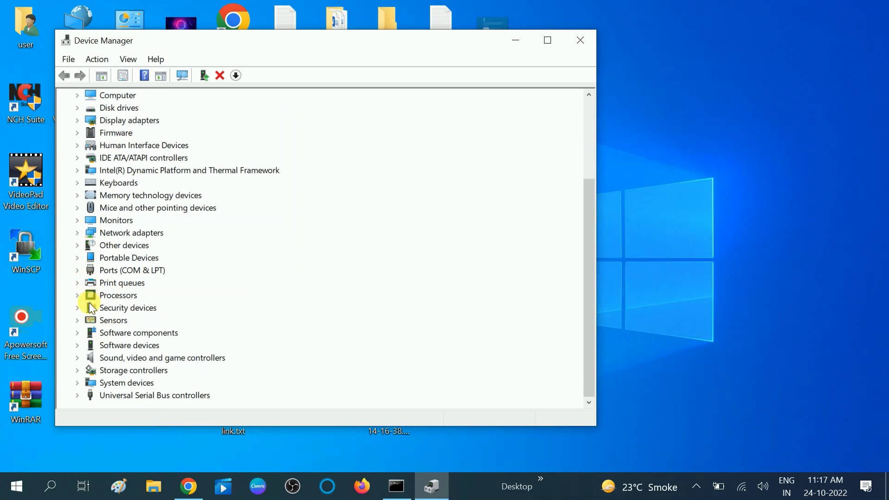
pyautogui.click(84, 360)
pyautogui.scroll(-1, 158, 285)
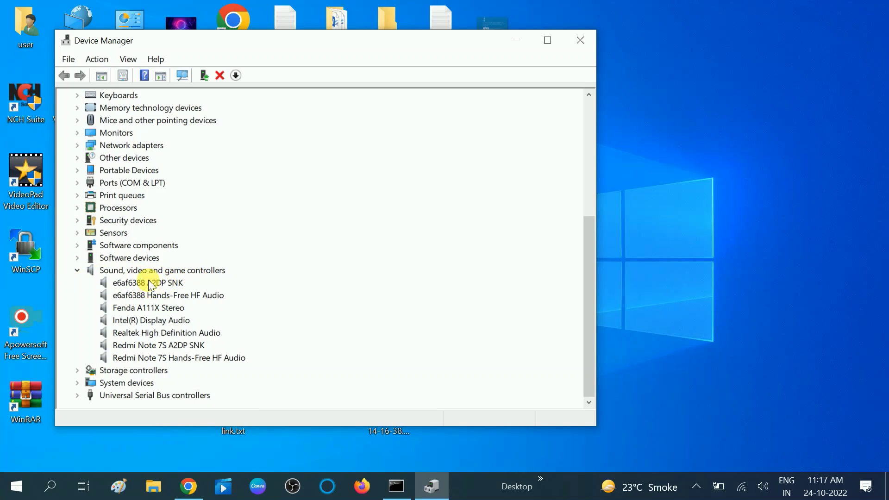
pyautogui.rightClick(151, 282)
pyautogui.click(176, 289)
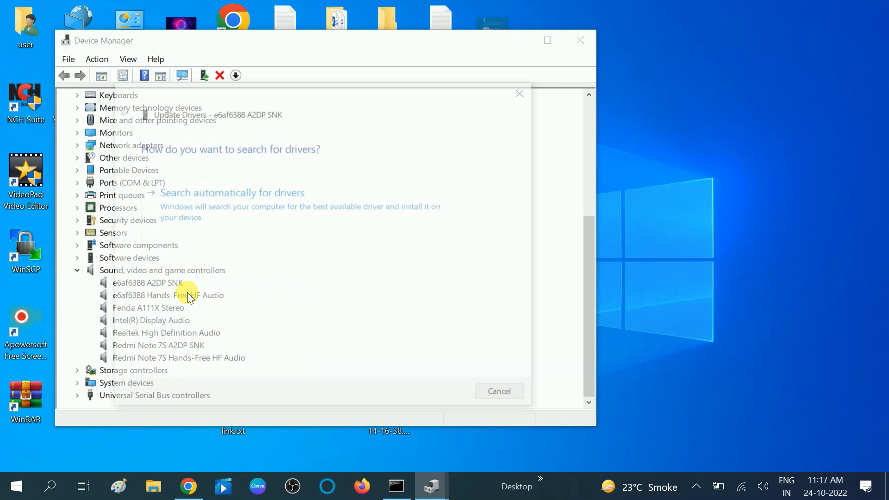
pyautogui.click(253, 220)
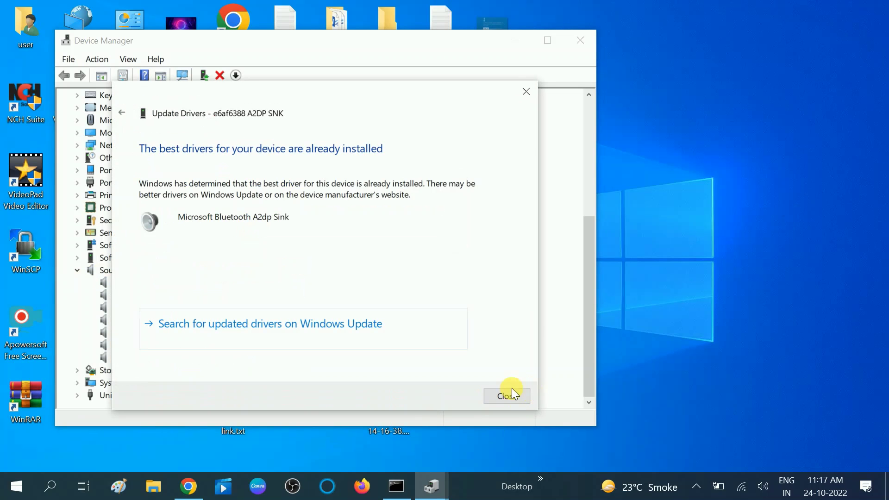
pyautogui.click(506, 394)
# Update the Realtek High Definition Audio driver by searching automatically.
pyautogui.click(173, 294)
pyautogui.click(174, 307)
pyautogui.click(171, 322)
pyautogui.click(170, 334)
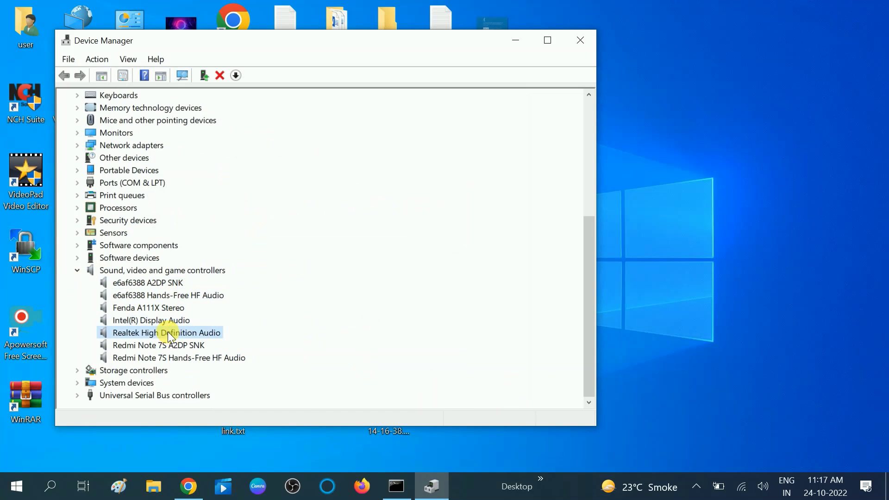
pyautogui.rightClick(157, 331)
pyautogui.click(210, 341)
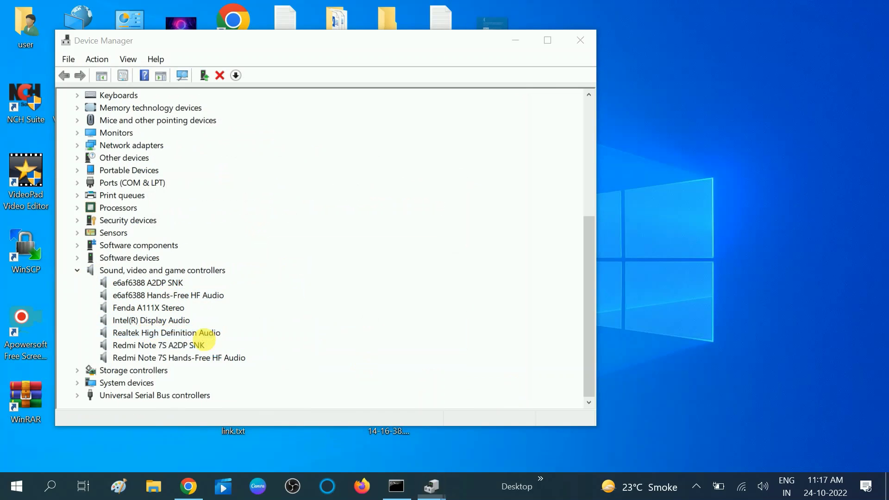
pyautogui.click(270, 232)
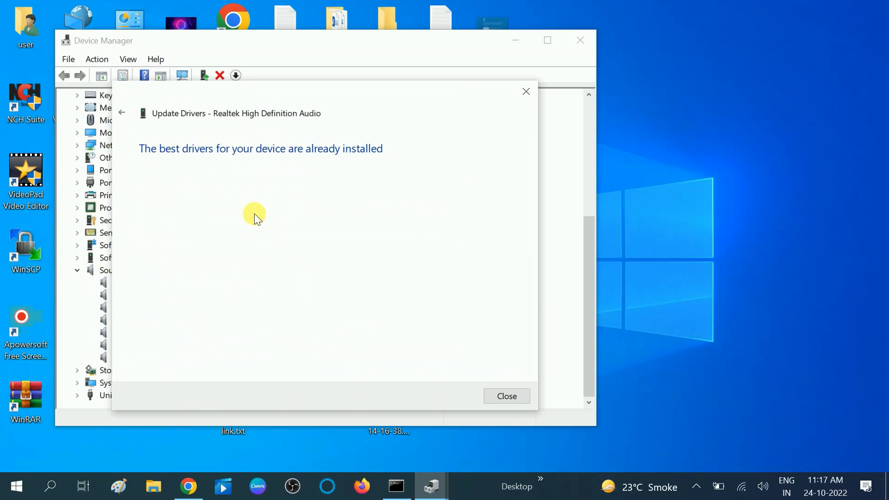
pyautogui.click(504, 397)
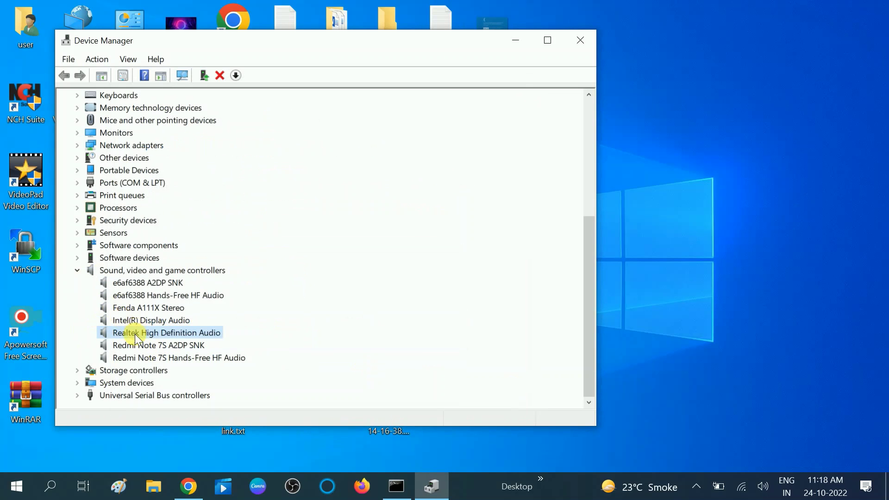
# Collapse Sound, video and game controllers and close Device Manager.
pyautogui.click(134, 347)
pyautogui.click(157, 359)
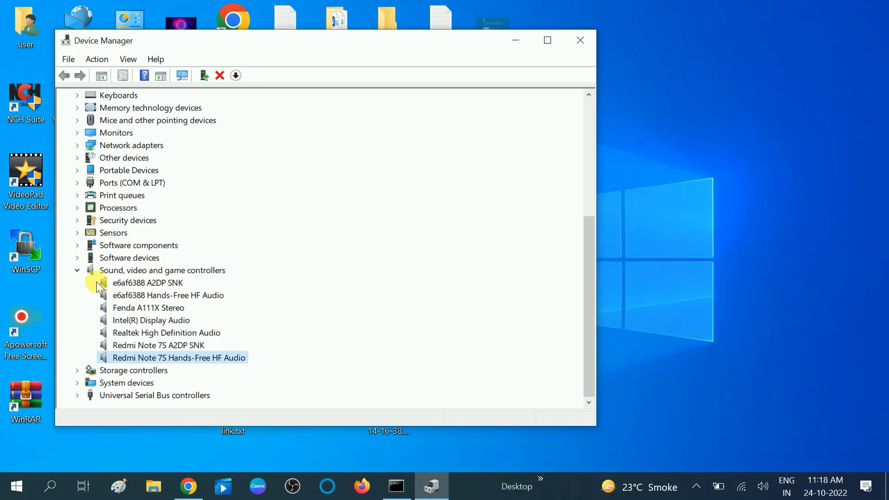
pyautogui.click(78, 270)
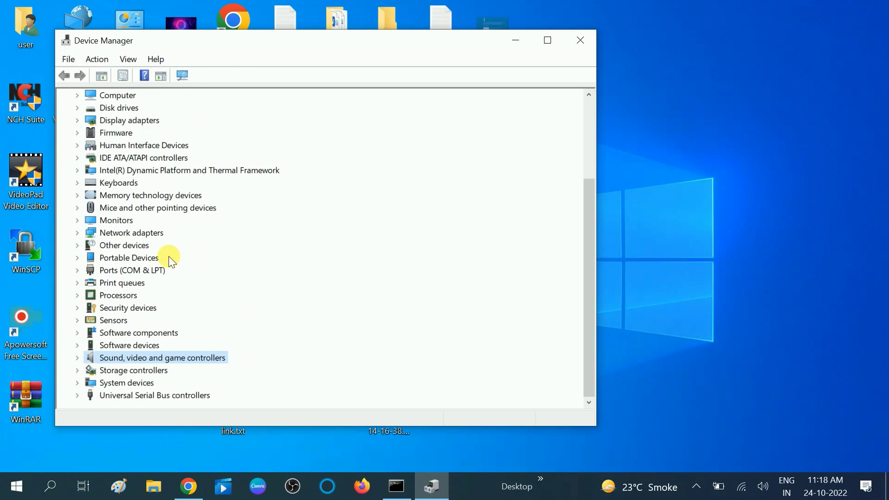
pyautogui.click(580, 40)
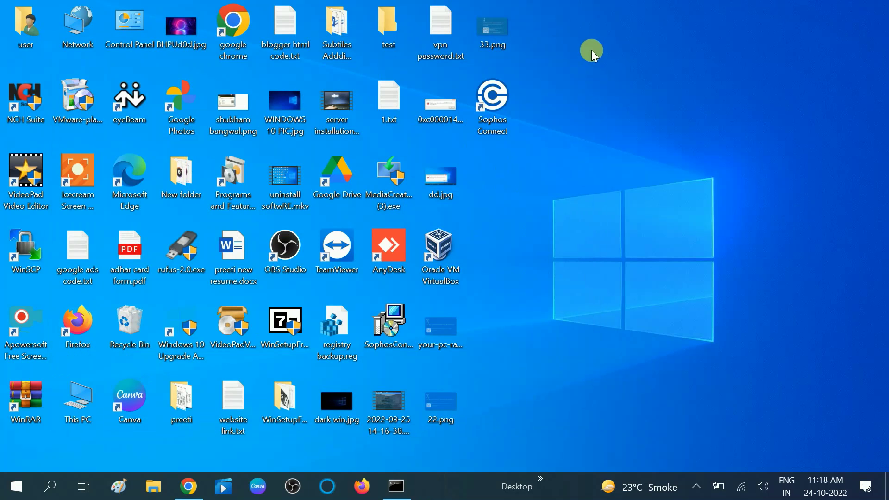
# Refresh the desktop, then open the classic Sound window from the taskbar speaker icon.
pyautogui.rightClick(590, 50)
pyautogui.click(637, 98)
pyautogui.rightClick(762, 486)
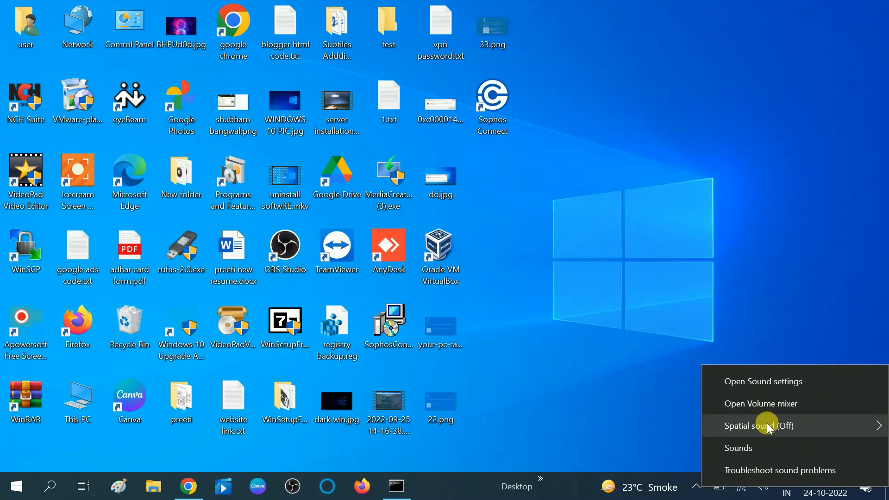
pyautogui.moveTo(767, 435)
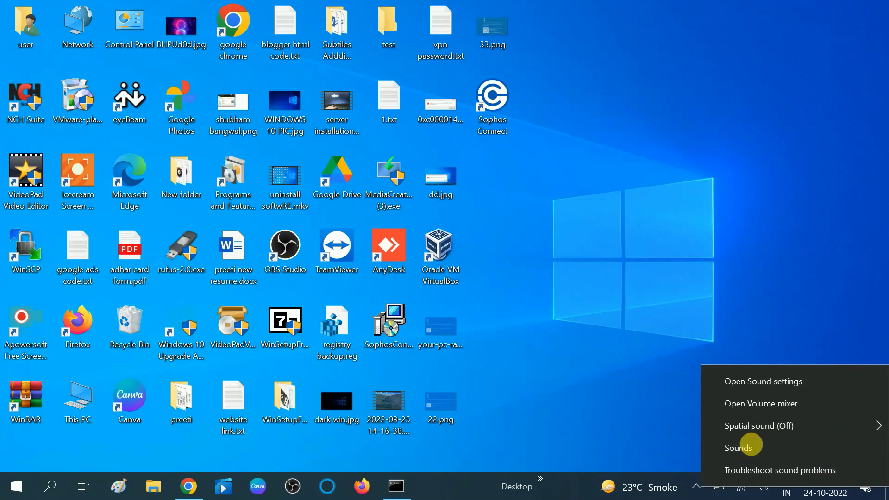
pyautogui.click(745, 447)
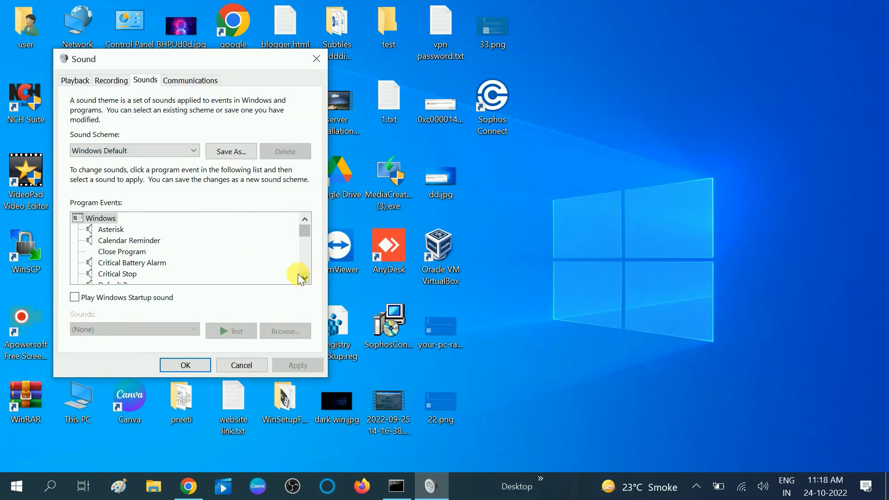
# Uncheck 'Allow applications to take exclusive control' for Speaker/Headphone and apply.
pyautogui.moveTo(238, 62); pyautogui.dragTo(445, 74)
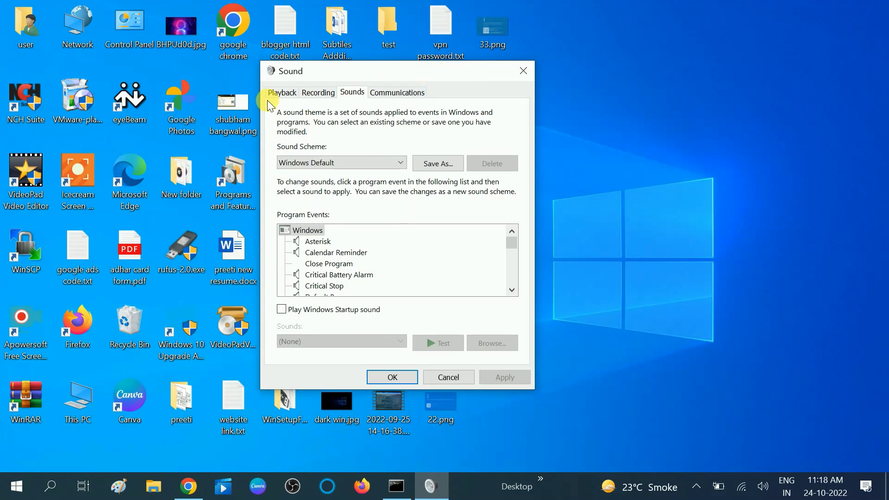
pyautogui.click(282, 93)
pyautogui.click(327, 179)
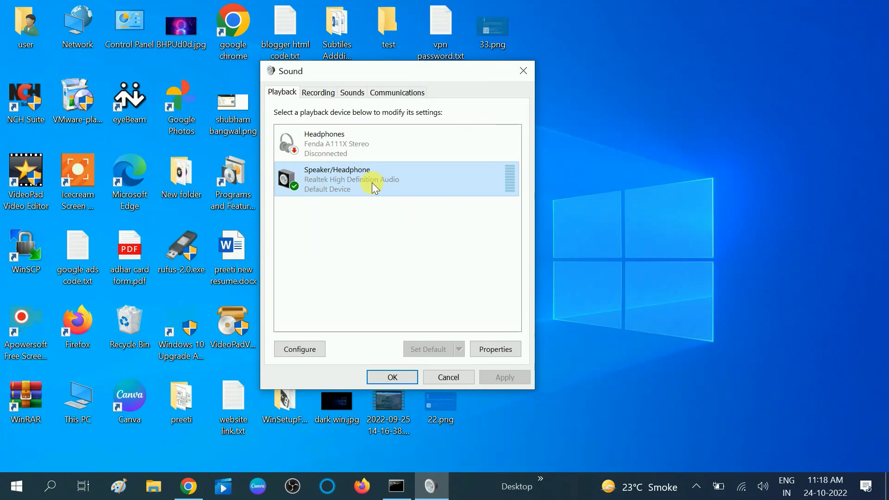
pyautogui.click(337, 155)
pyautogui.click(341, 184)
pyautogui.click(495, 350)
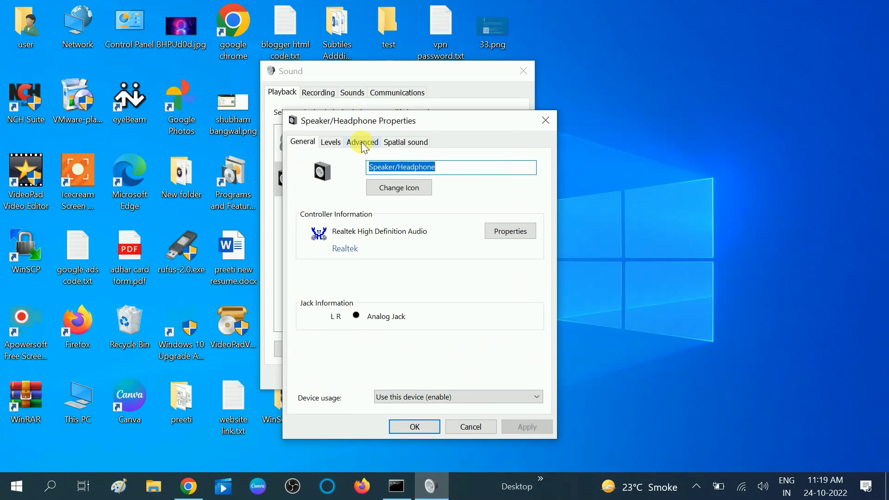
pyautogui.click(364, 142)
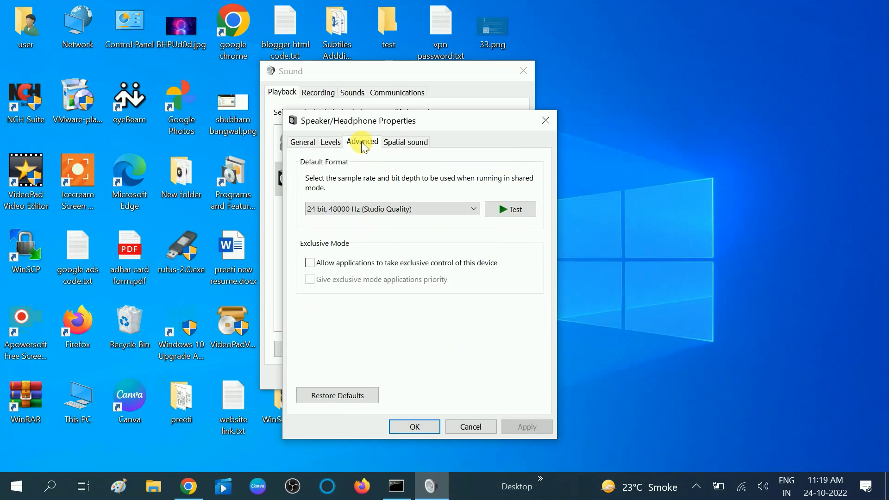
pyautogui.click(311, 263)
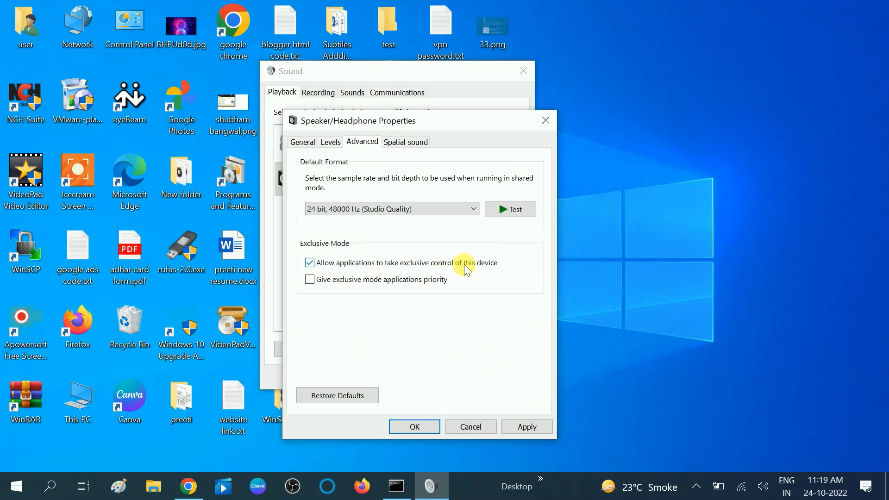
pyautogui.click(311, 263)
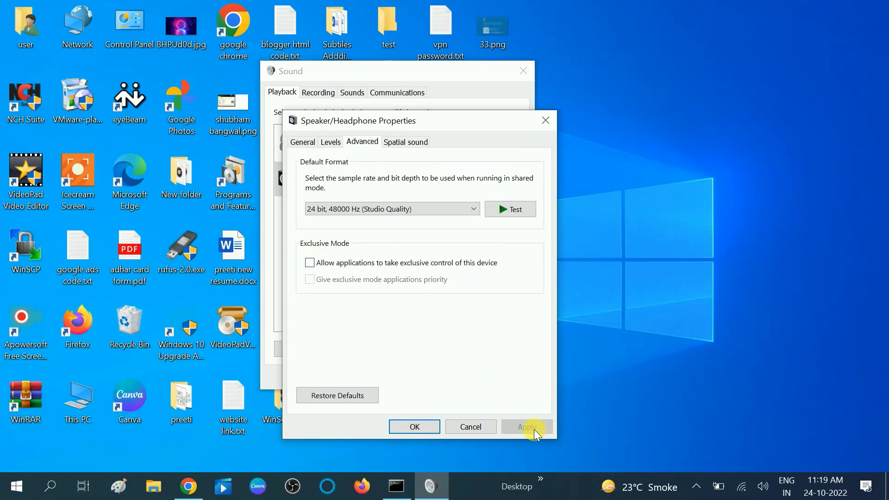
pyautogui.click(406, 426)
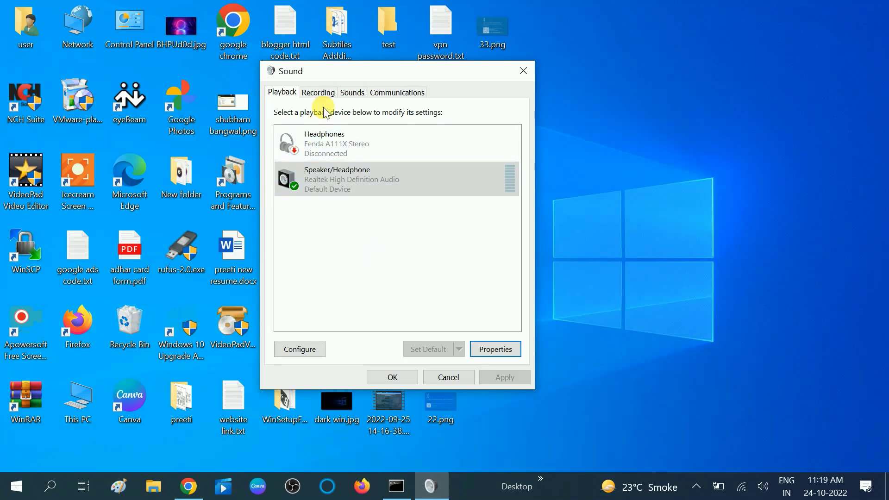
# Disable exclusive control for the Microphone Array in its Advanced properties, apply, and return to Playback.
pyautogui.click(319, 93)
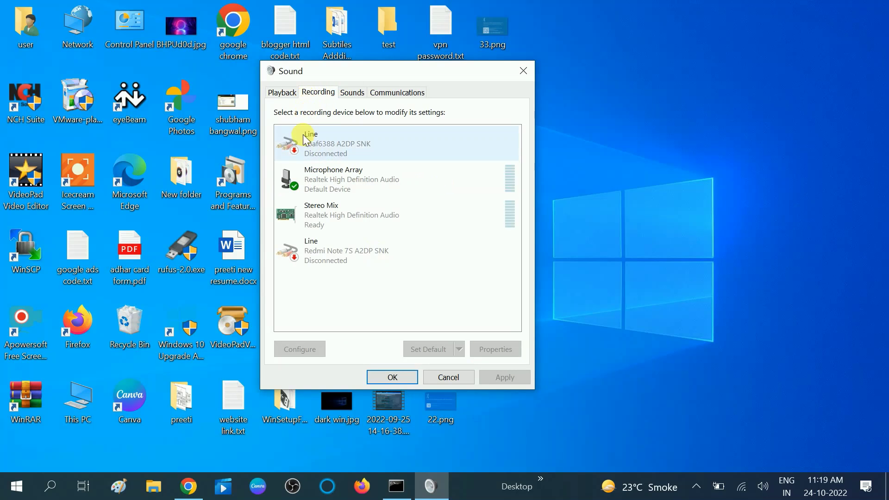
pyautogui.click(336, 182)
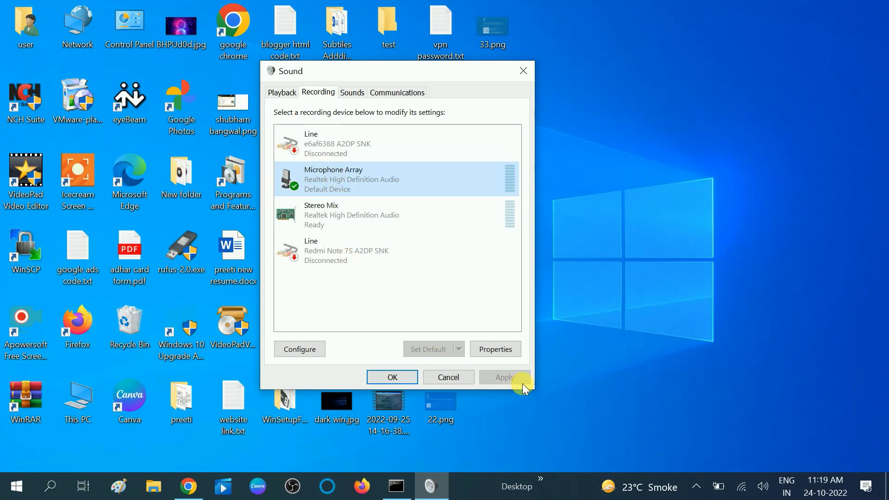
pyautogui.click(492, 348)
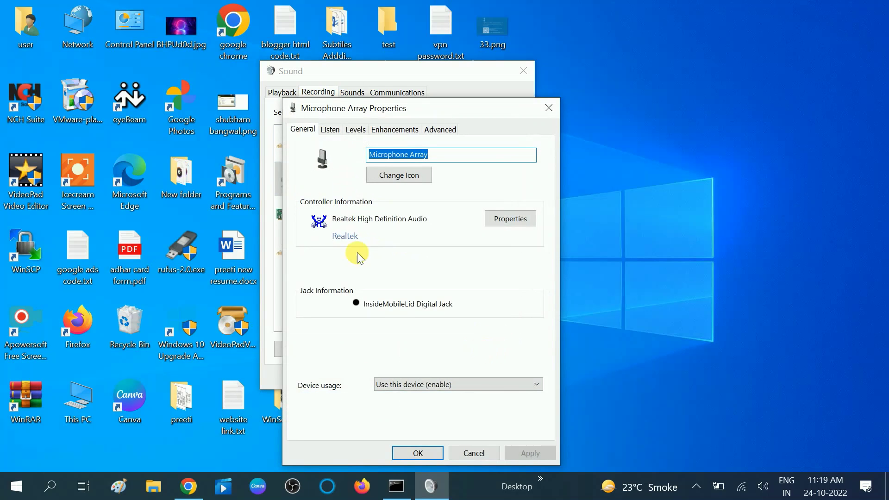
pyautogui.click(437, 132)
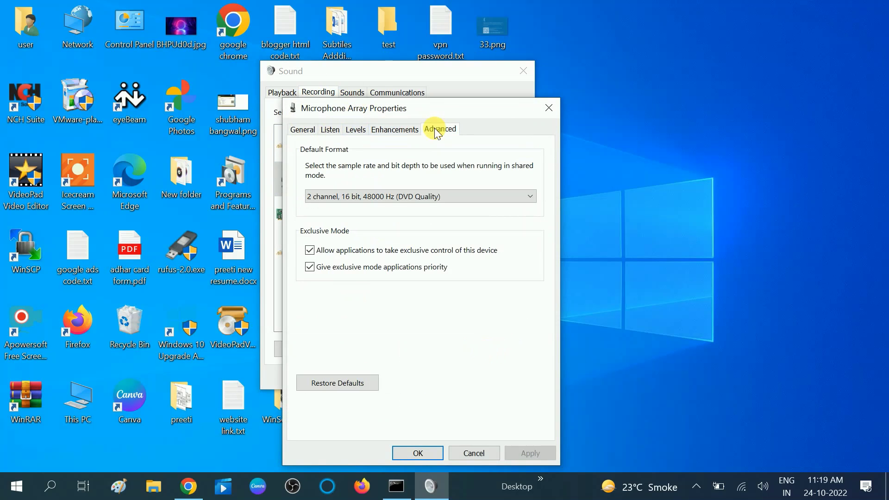
pyautogui.click(310, 251)
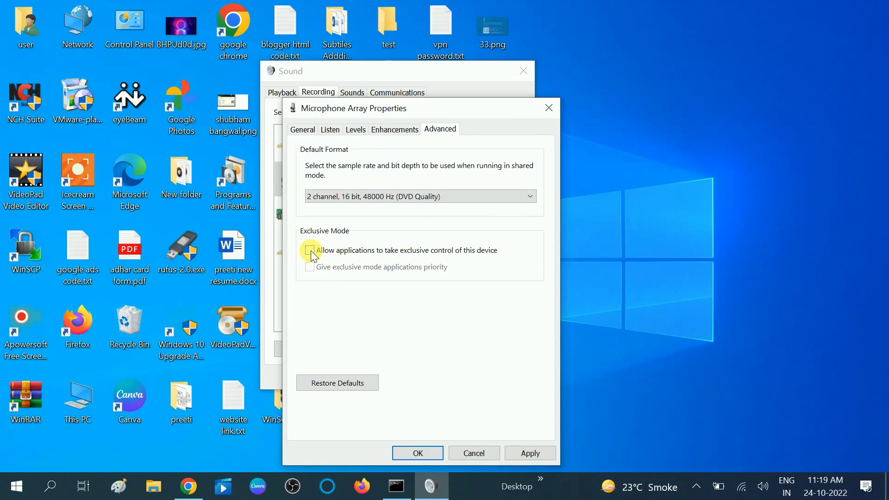
pyautogui.click(527, 452)
pyautogui.click(418, 452)
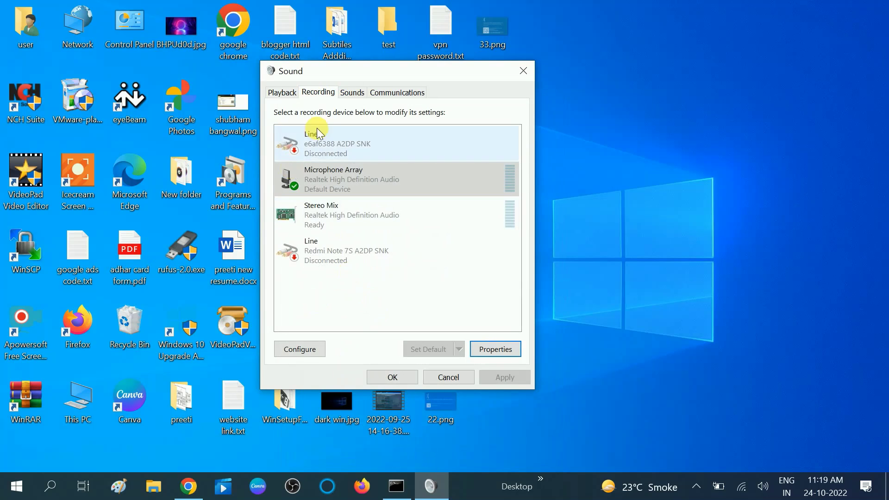
pyautogui.click(283, 93)
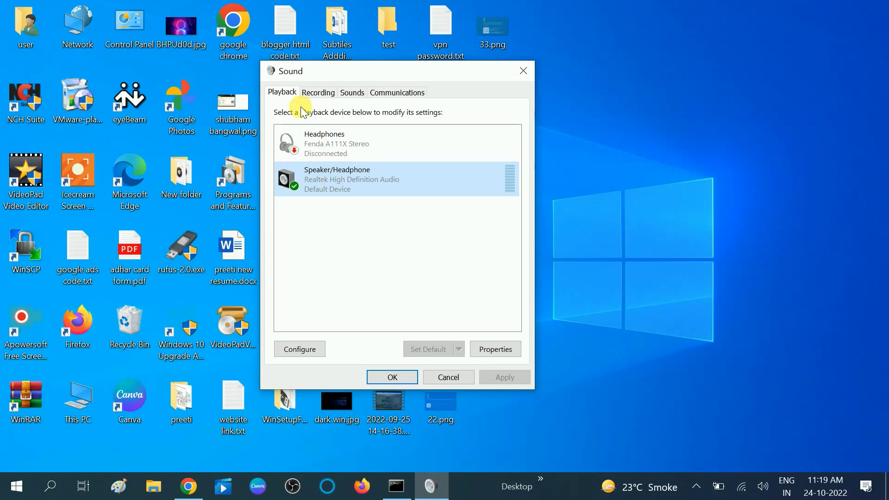
# Browse the Sound dialog's Playback, Recording, Sounds and Communications tabs.
pyautogui.click(318, 95)
pyautogui.click(274, 92)
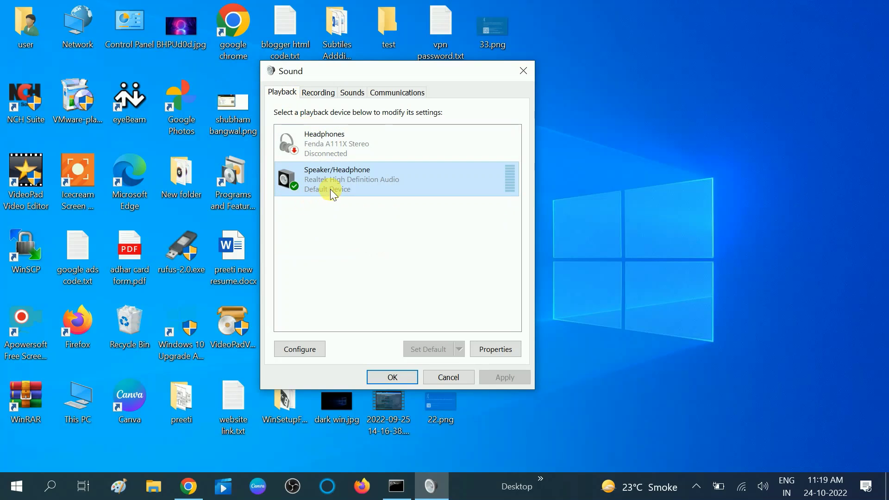
pyautogui.click(317, 93)
pyautogui.click(350, 93)
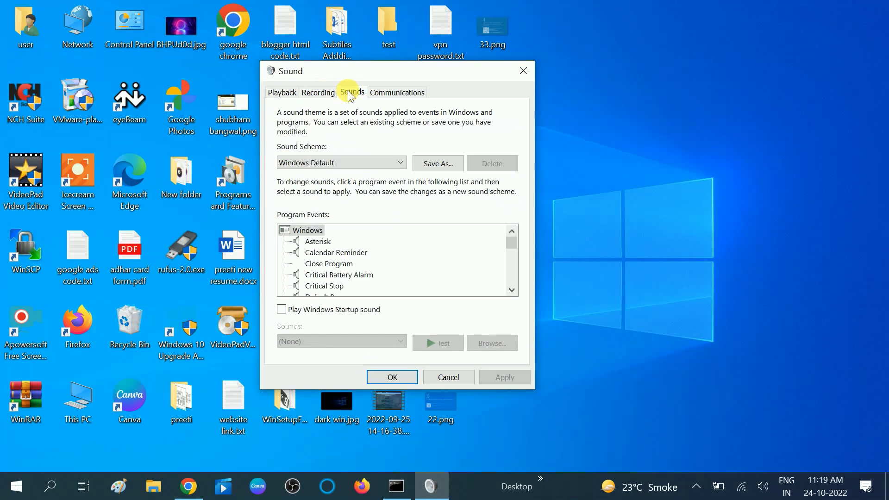
pyautogui.click(391, 94)
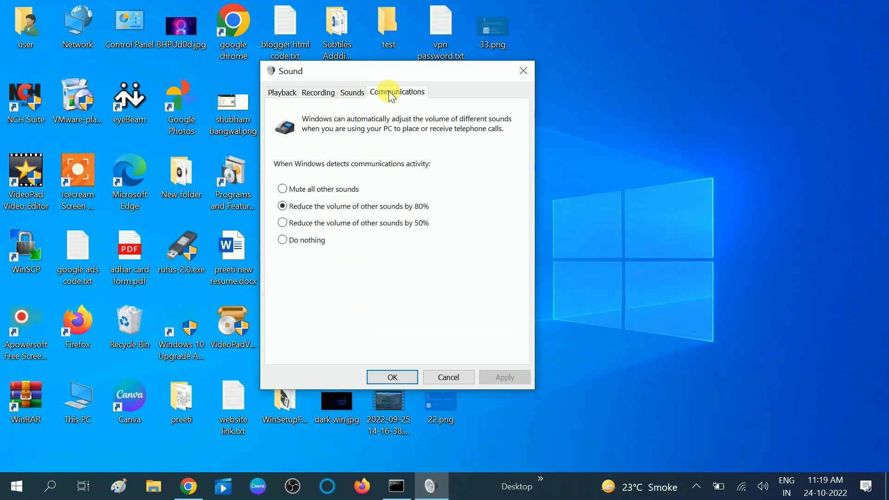
pyautogui.click(357, 92)
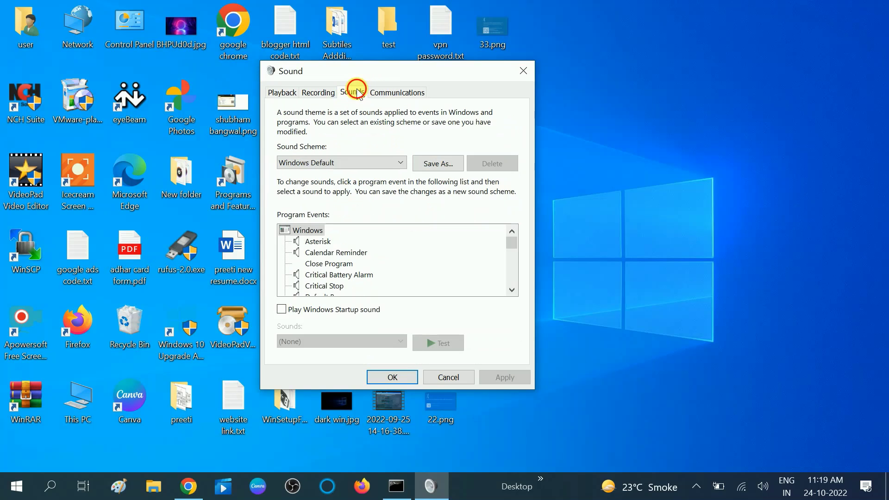
pyautogui.click(305, 92)
pyautogui.click(282, 92)
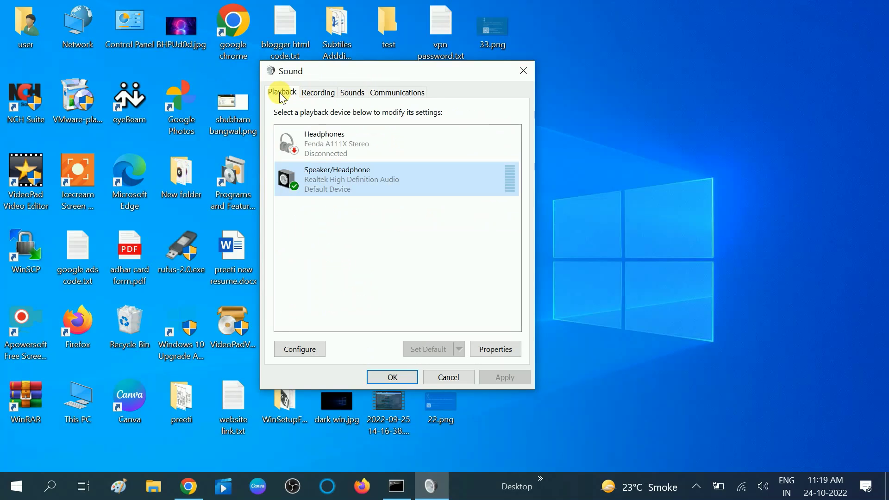
pyautogui.click(305, 95)
pyautogui.click(352, 93)
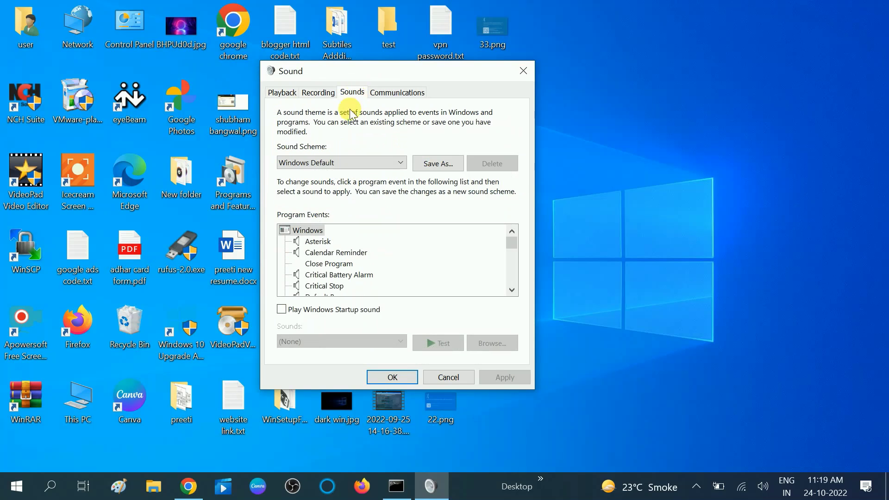
# Check the available sound schemes, then open the Microphone Array properties from Recording.
pyautogui.click(323, 163)
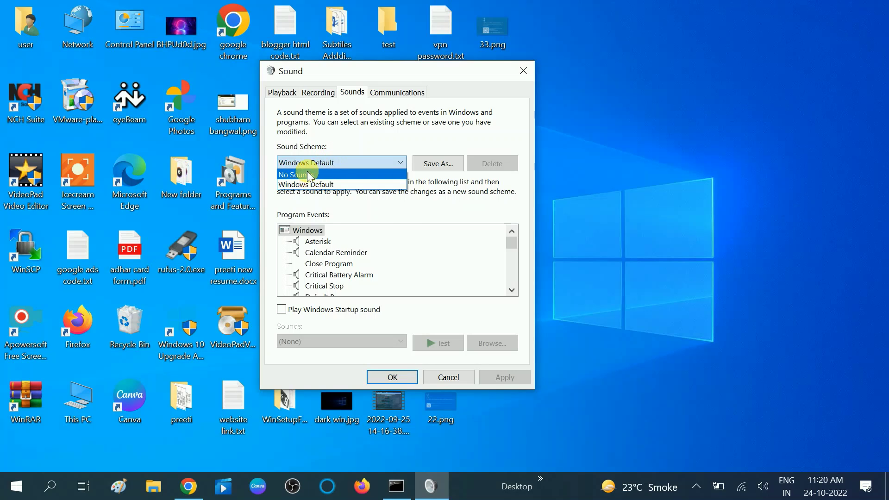
pyautogui.click(396, 92)
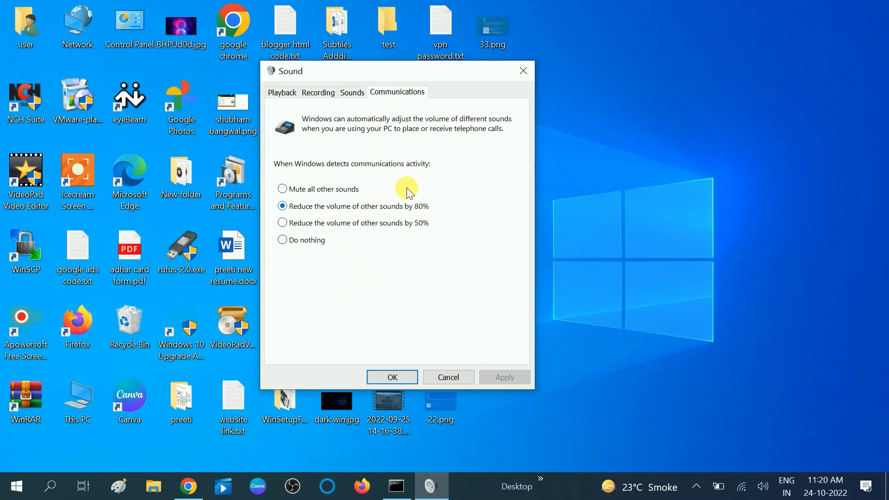
pyautogui.click(352, 92)
pyautogui.click(318, 92)
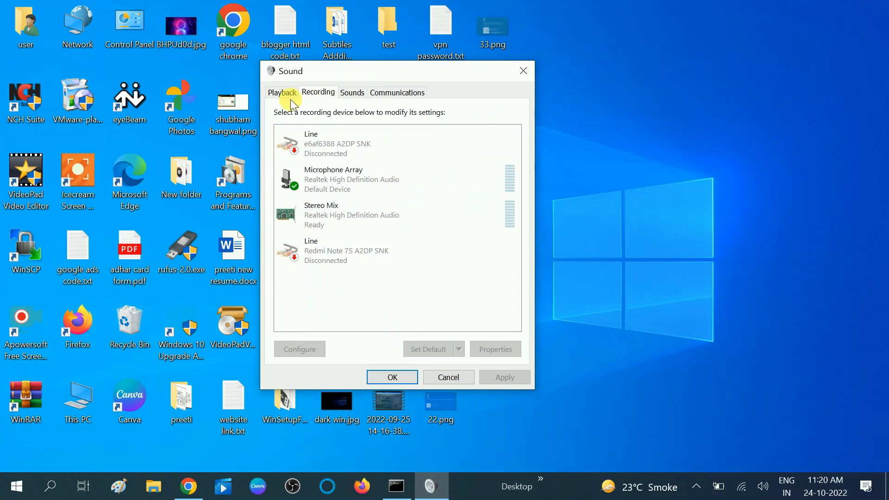
pyautogui.click(324, 175)
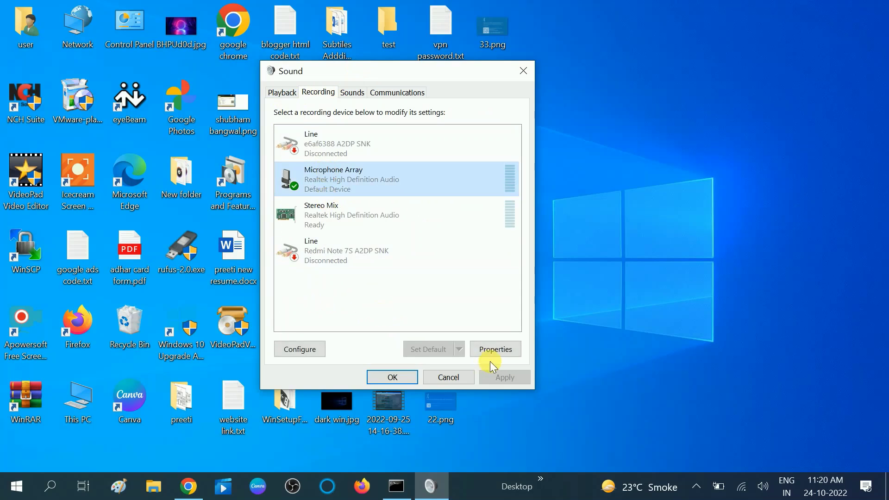
pyautogui.click(492, 350)
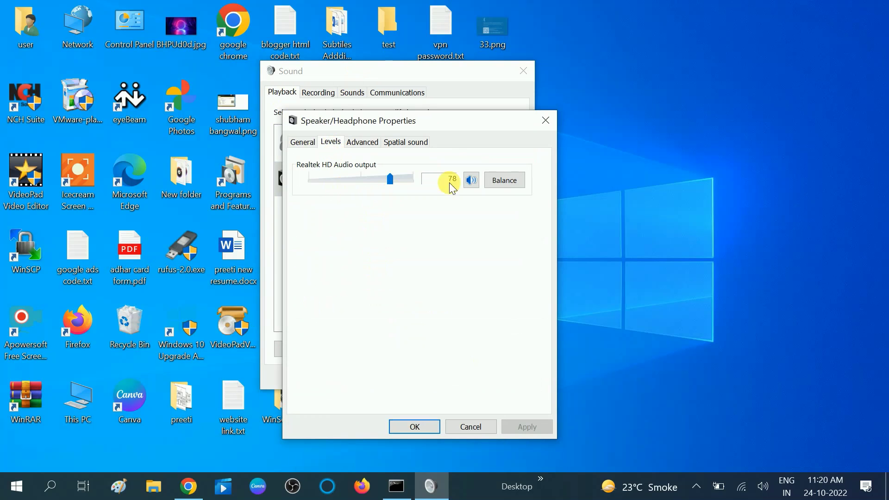